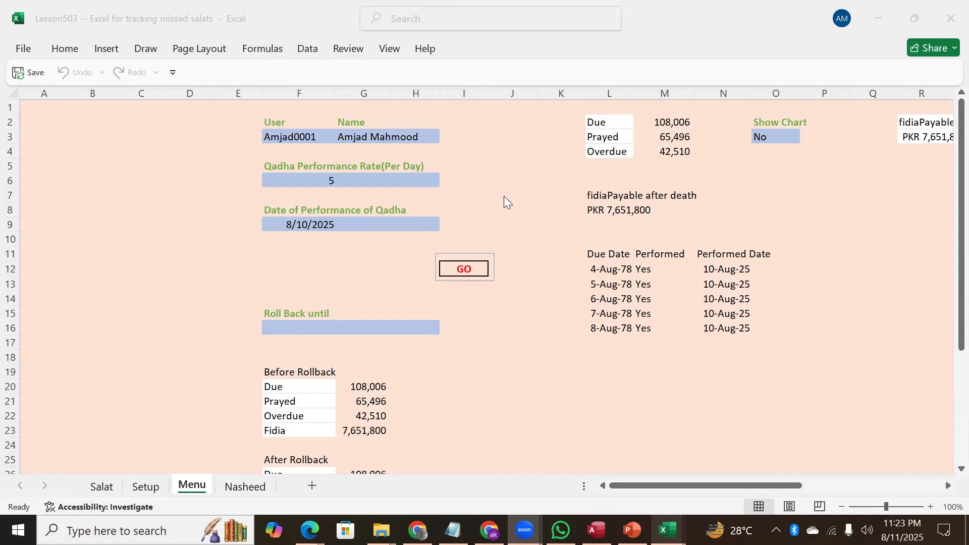
# Try to process the qadha entry with 8/11/2025 as the date of performance, and dismiss the message
pyautogui.click(665, 125)
pyautogui.click(663, 121)
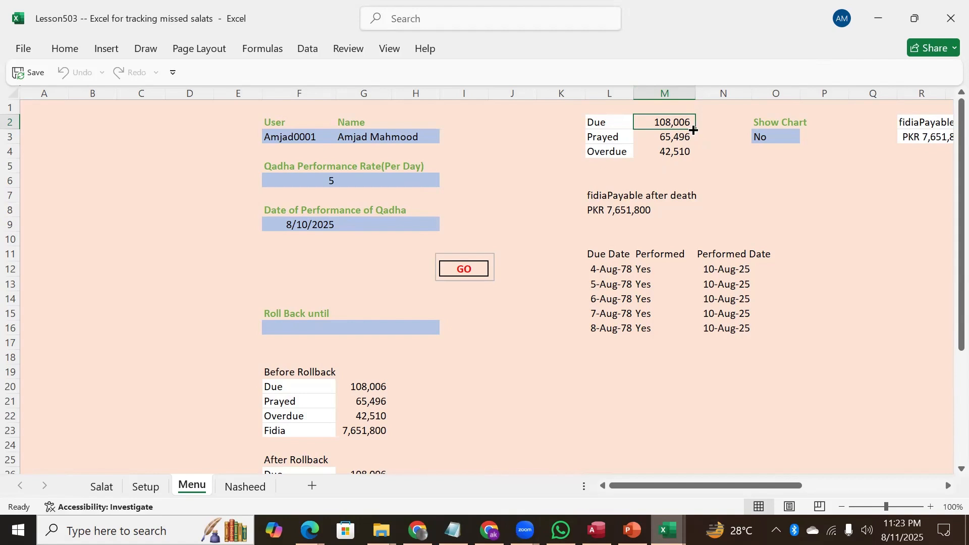
pyautogui.click(666, 137)
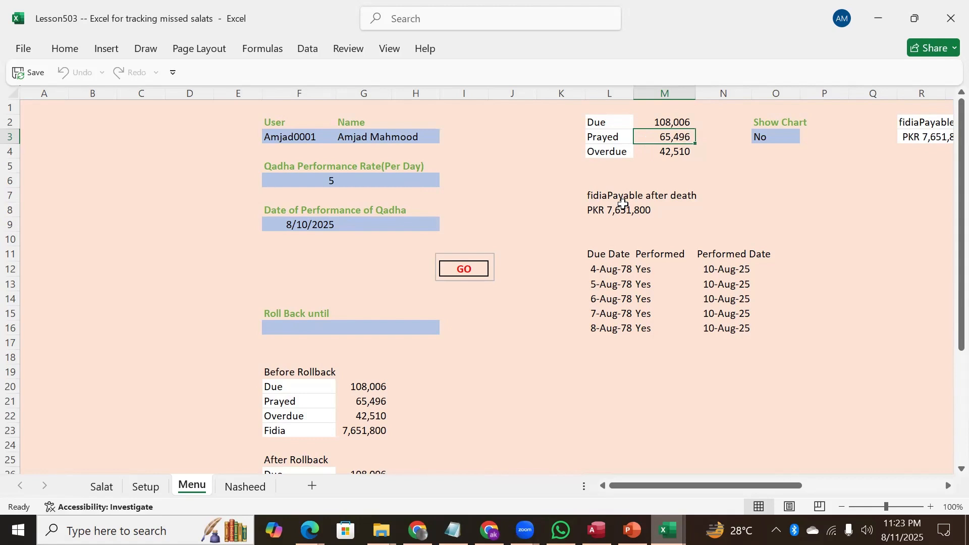
pyautogui.click(676, 153)
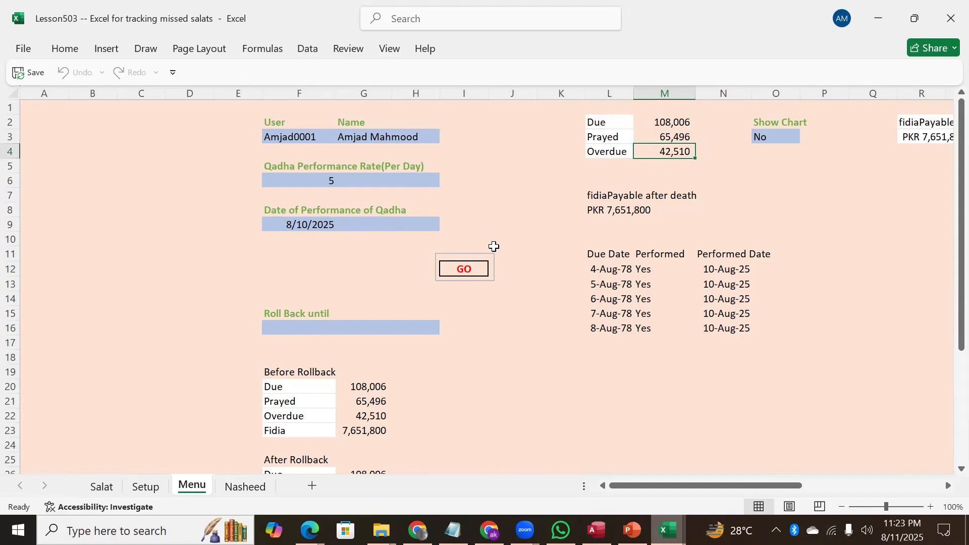
pyautogui.click(467, 270)
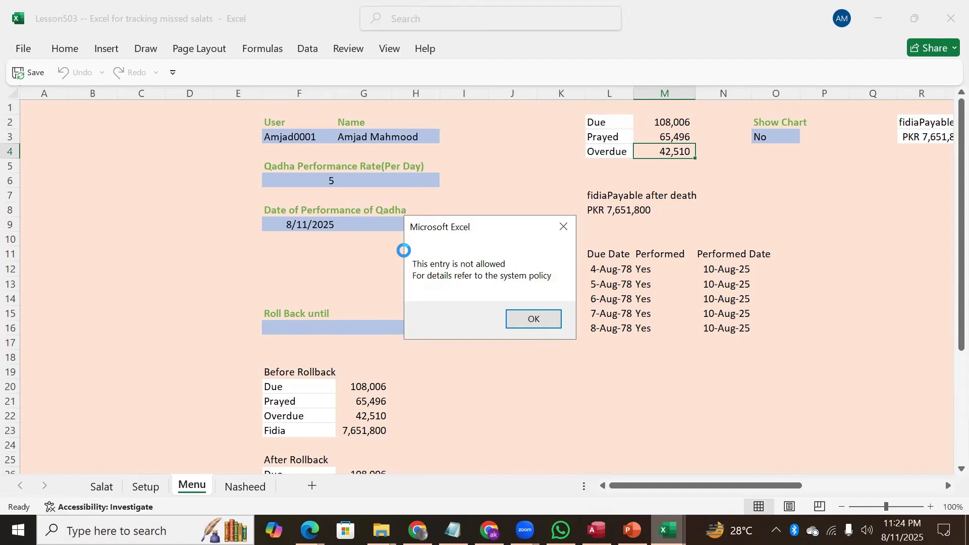
pyautogui.click(533, 319)
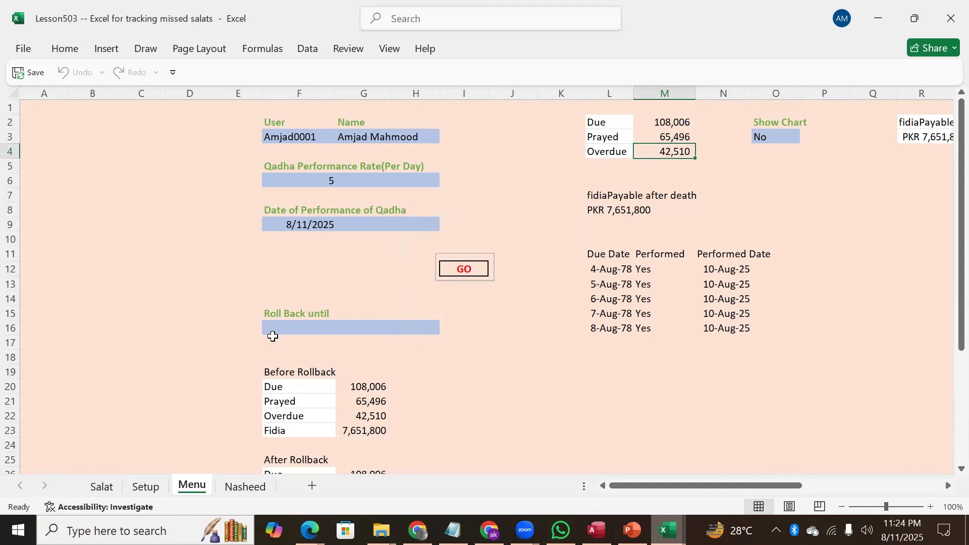
# Enter 7-Aug as the Roll Back until date, run the process and confirm the rollback
pyautogui.click(284, 330)
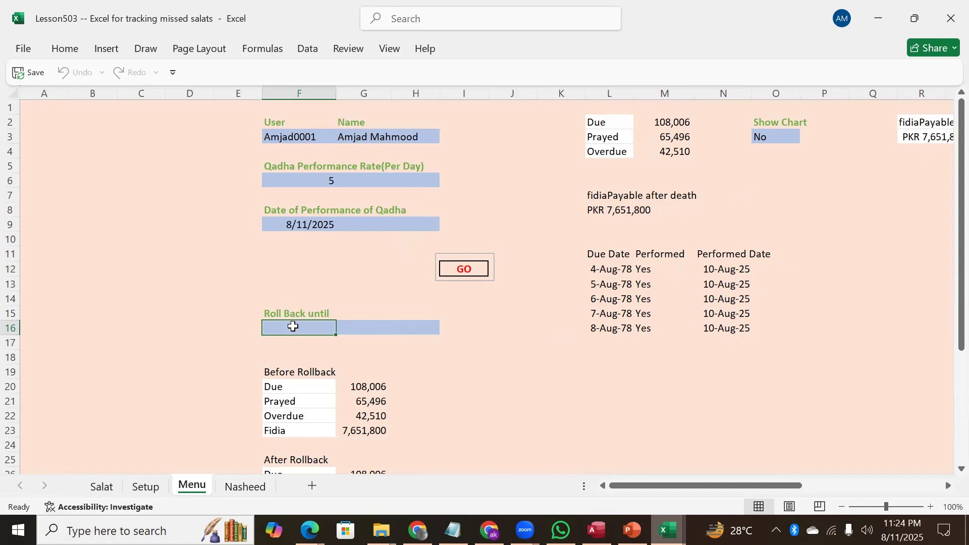
pyautogui.write('7-')
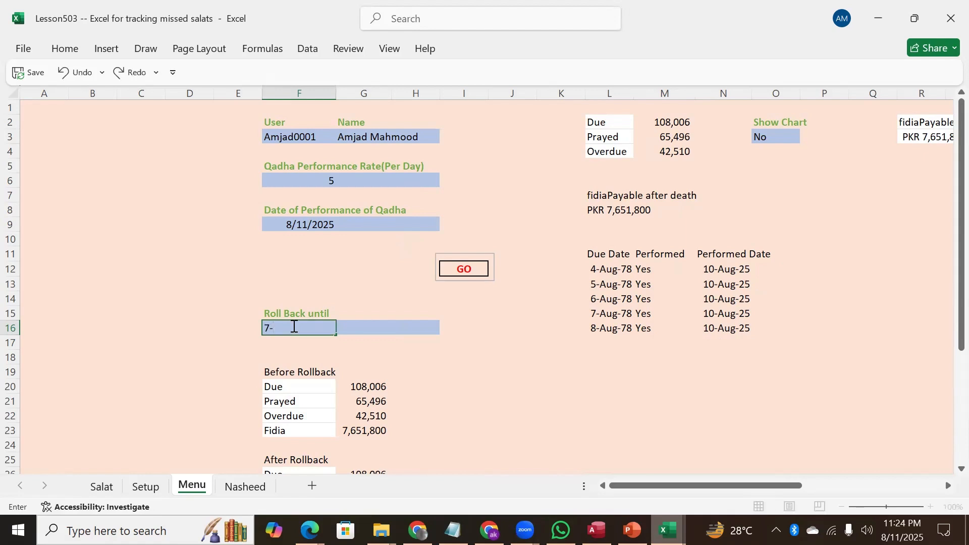
pyautogui.write('aug')
pyautogui.press('Return')
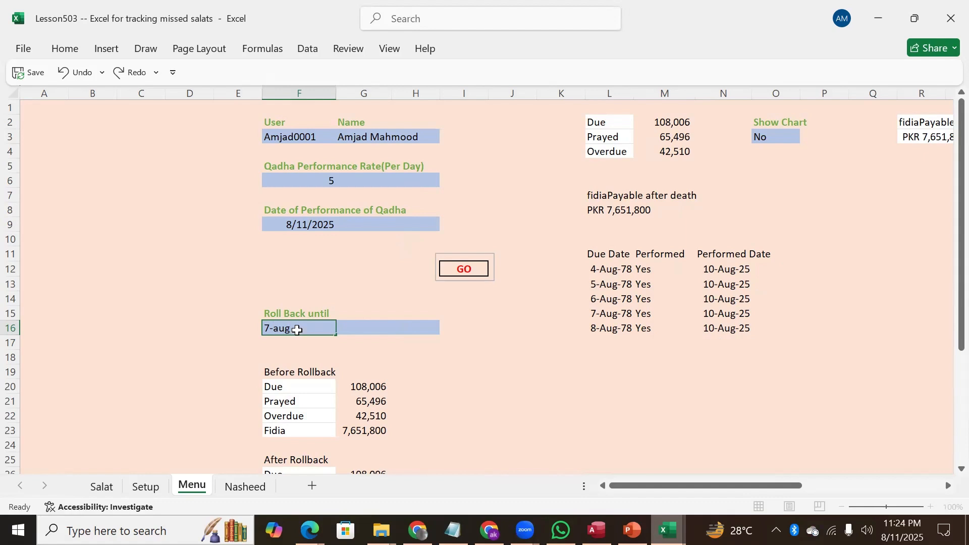
pyautogui.doubleClick(298, 330)
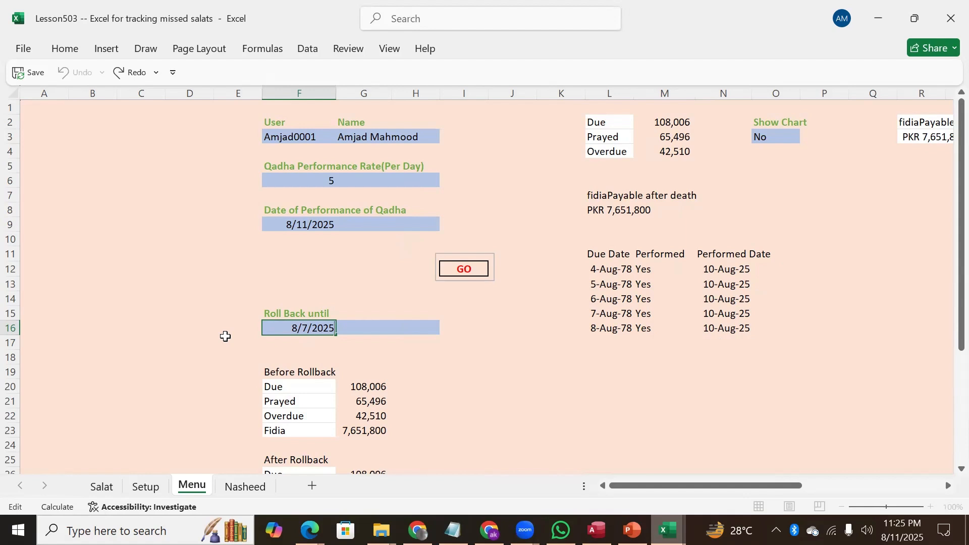
pyautogui.press('Return')
pyautogui.click(286, 325)
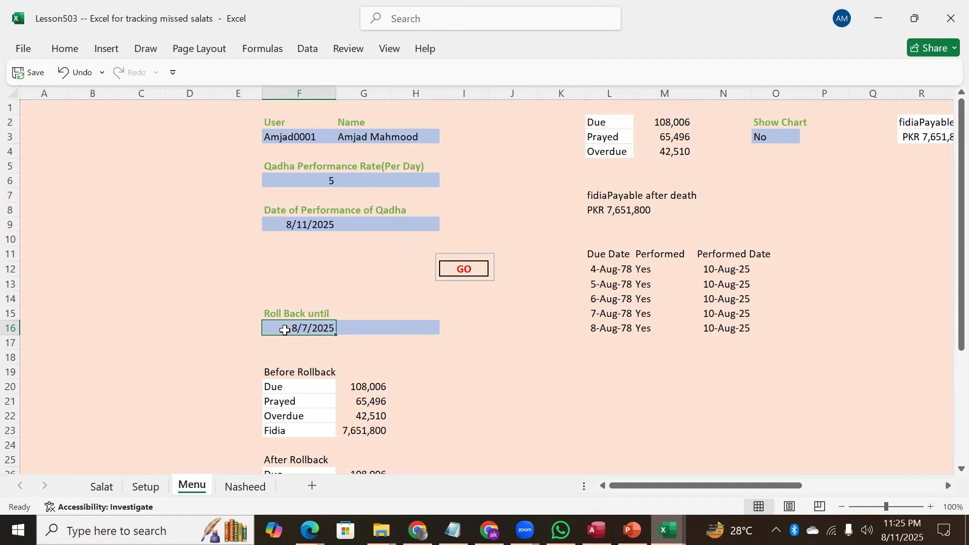
pyautogui.click(462, 276)
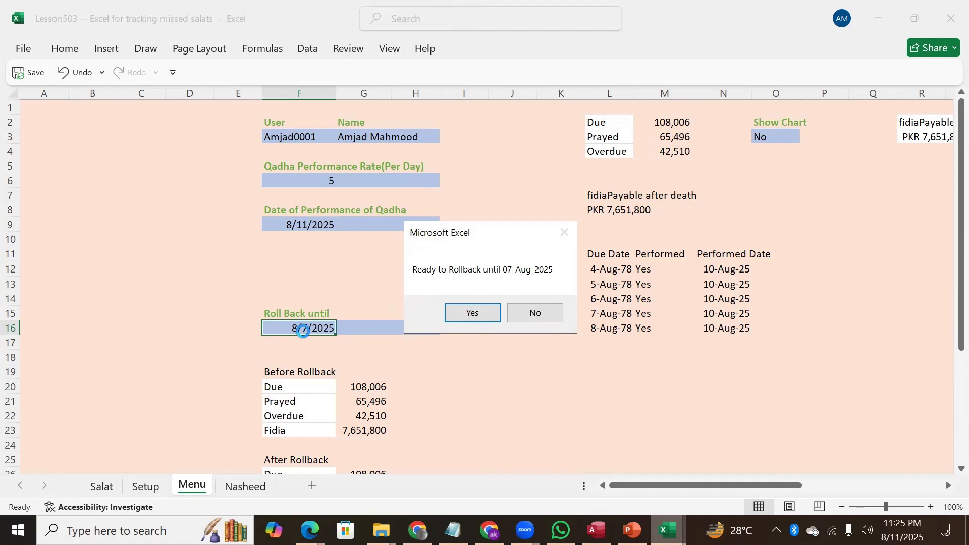
pyautogui.click(471, 313)
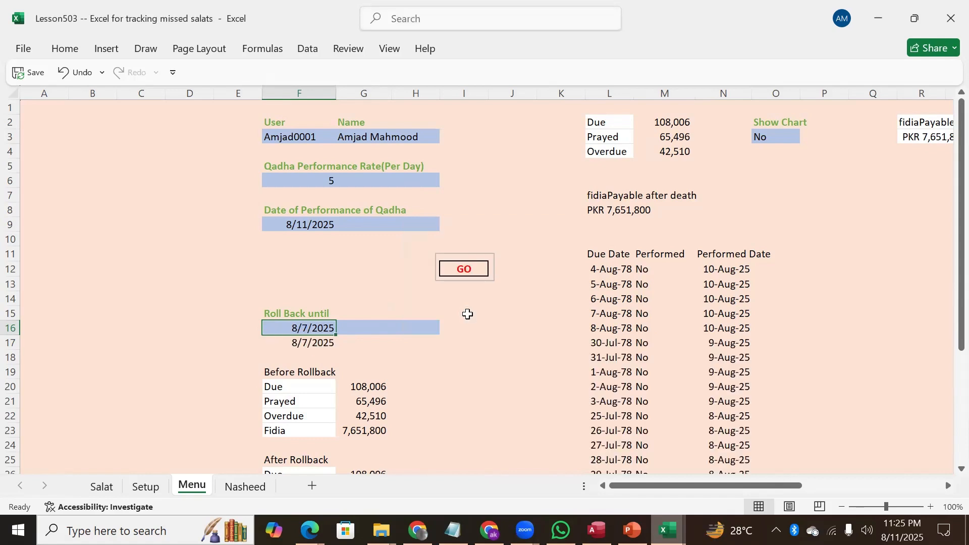
# Examine the due date, performed status and performed date of the rolled-back records in columns L to N
pyautogui.click(724, 270)
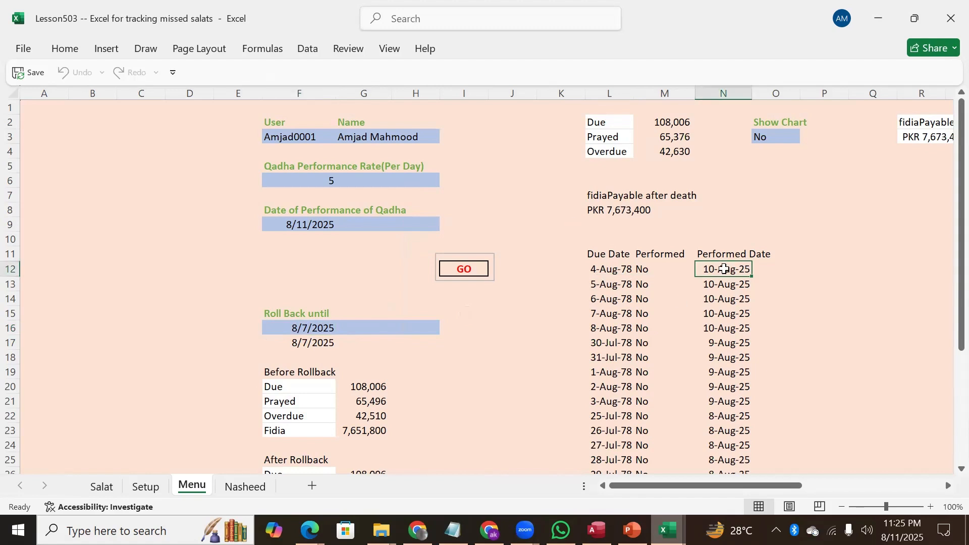
pyautogui.press('Left')
pyautogui.press('Left')
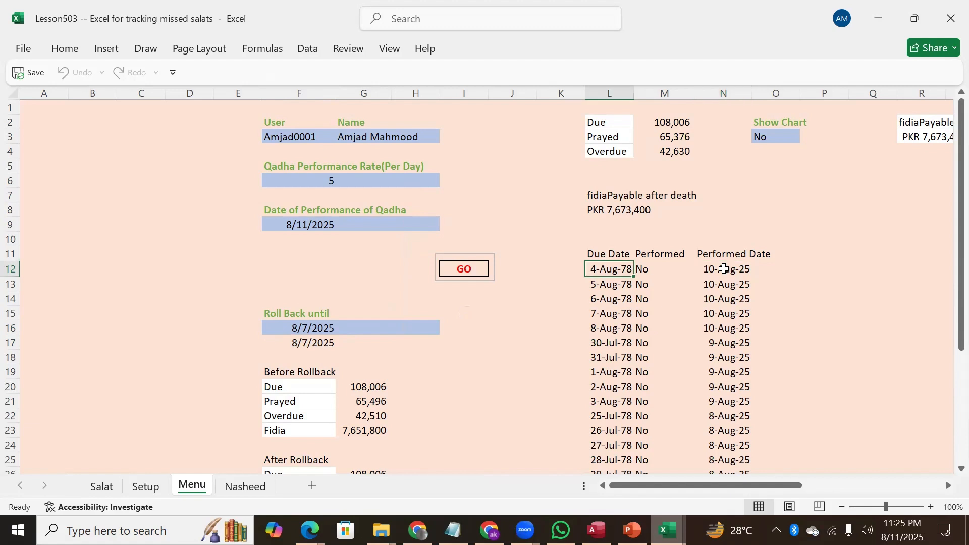
pyautogui.press('Right')
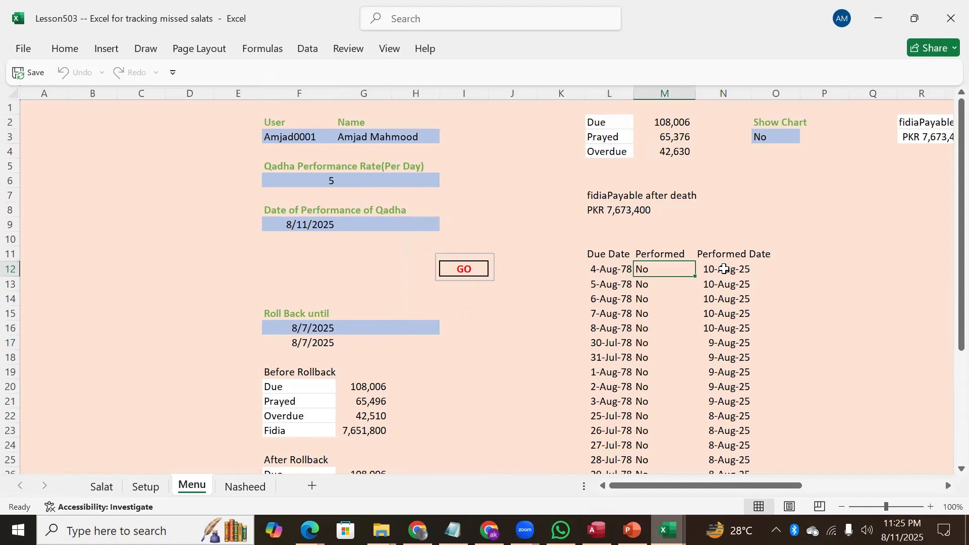
pyautogui.press('Down')
pyautogui.press('Down')
pyautogui.press('Down')
pyautogui.press('Down')
pyautogui.press('Up')
pyautogui.press('Up')
pyautogui.press('Up')
pyautogui.press('Up')
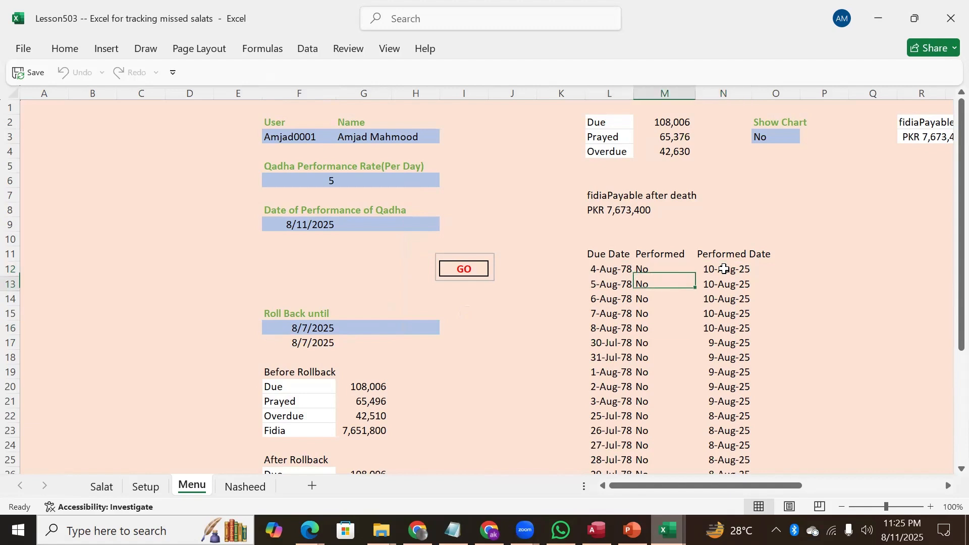
pyautogui.press('Down')
pyautogui.press('Down')
pyautogui.press('Down')
pyautogui.press('Down')
pyautogui.press('Down')
pyautogui.press('Right')
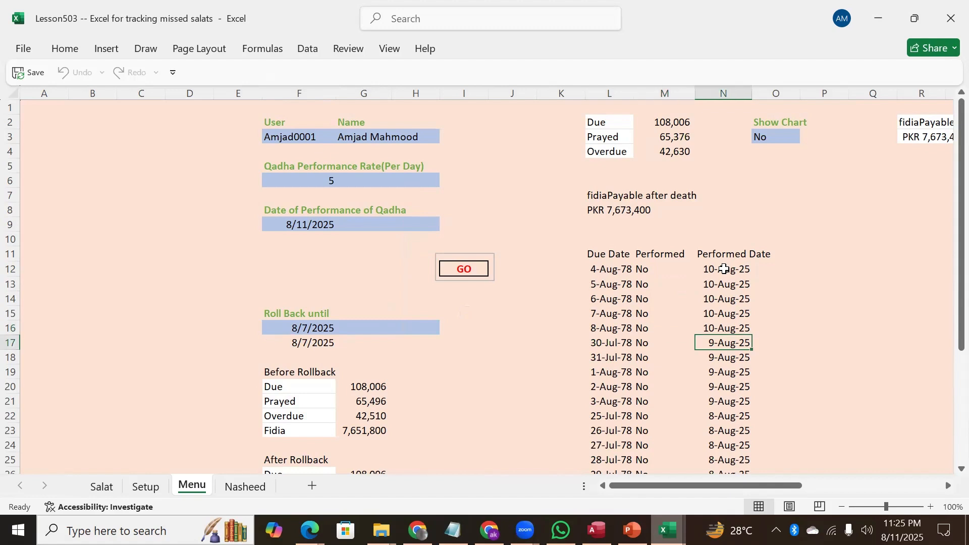
pyautogui.press('Down')
pyautogui.press('Down')
pyautogui.press('Down')
pyautogui.press('Down')
pyautogui.press('Down')
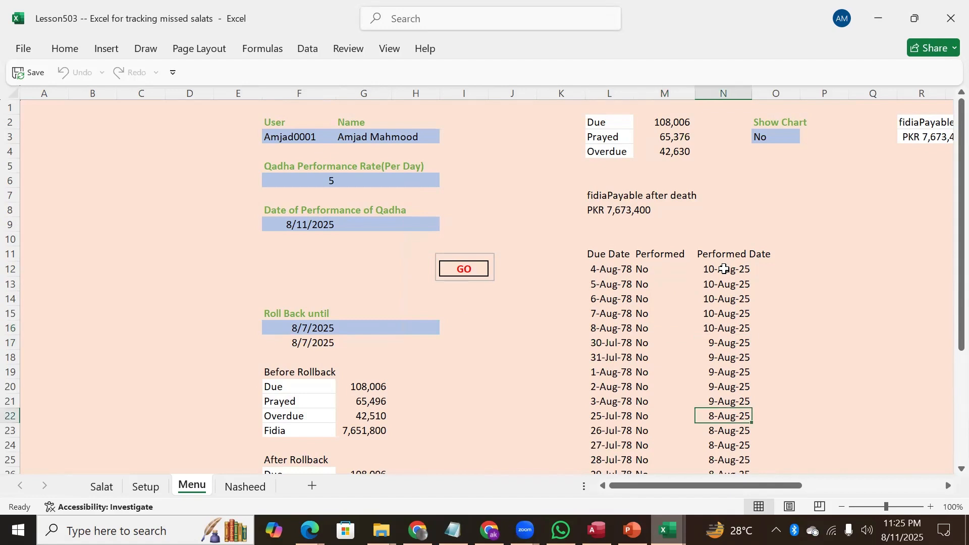
pyautogui.press('Down')
pyautogui.press('Down')
pyautogui.press('Down')
pyautogui.press('Down')
pyautogui.press('Down')
pyautogui.press('Down')
pyautogui.press('Down')
pyautogui.press('Down')
pyautogui.press('Down')
pyautogui.press('Down')
pyautogui.press('Down')
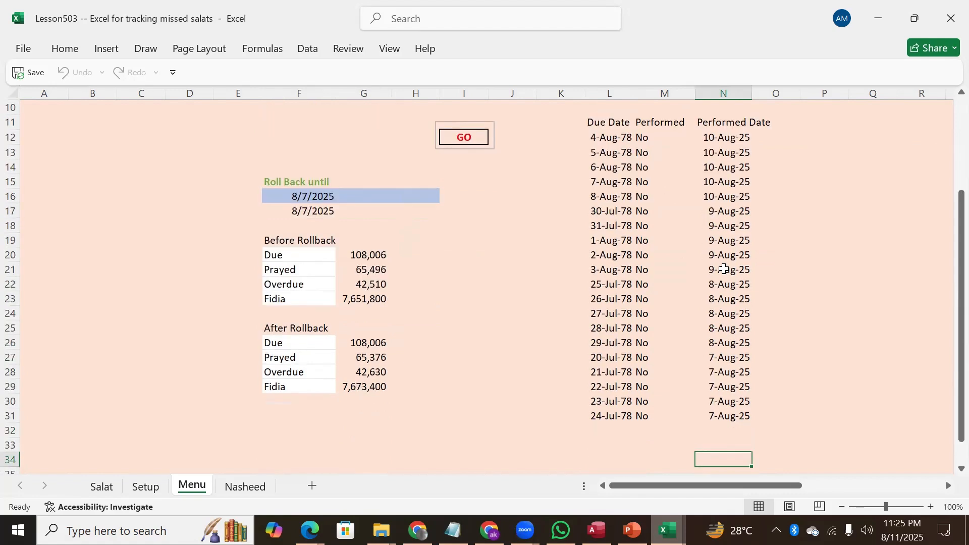
pyautogui.press('Up')
pyautogui.press('Up')
pyautogui.press('Up')
pyautogui.press('Up')
pyautogui.press('Up')
pyautogui.press('Up')
pyautogui.press('Up')
pyautogui.press('Up')
pyautogui.press('Up')
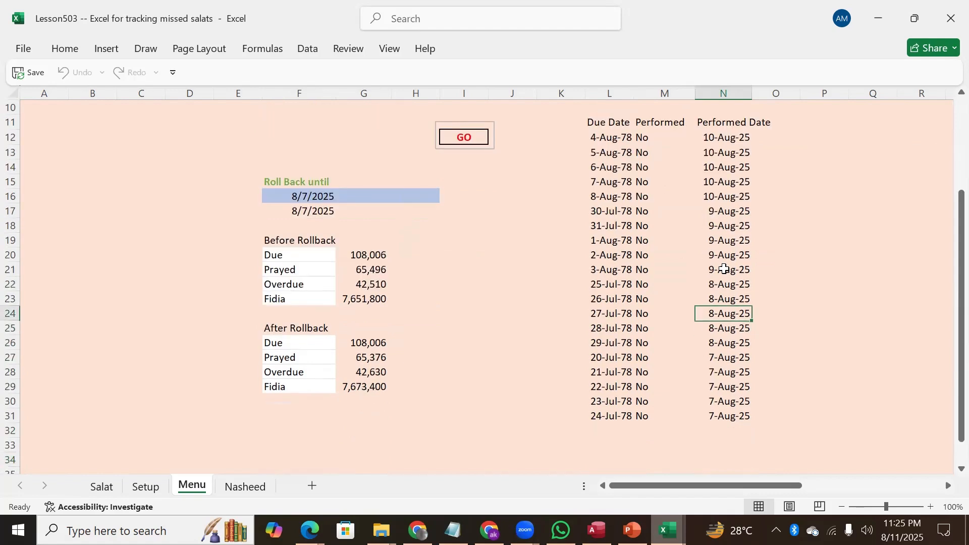
pyautogui.press('Down')
pyautogui.press('Down')
pyautogui.press('Down')
pyautogui.press('Down')
pyautogui.press('Down')
pyautogui.press('Down')
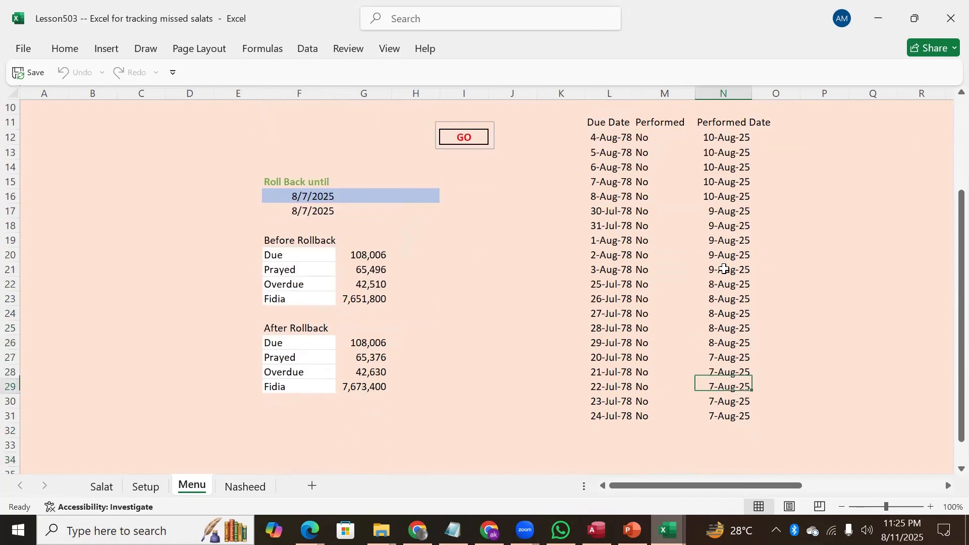
pyautogui.press('Up')
pyautogui.press('Up')
pyautogui.press('Up')
pyautogui.press('Down')
pyautogui.press('Down')
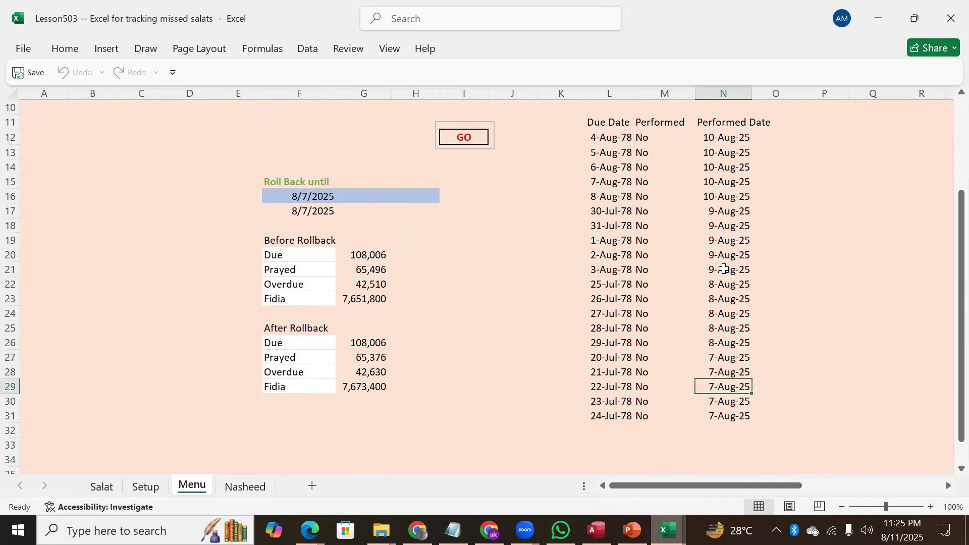
# Compare the Due, Prayed, Overdue and Fidia figures in the Before Rollback and After Rollback summaries
pyautogui.click(365, 256)
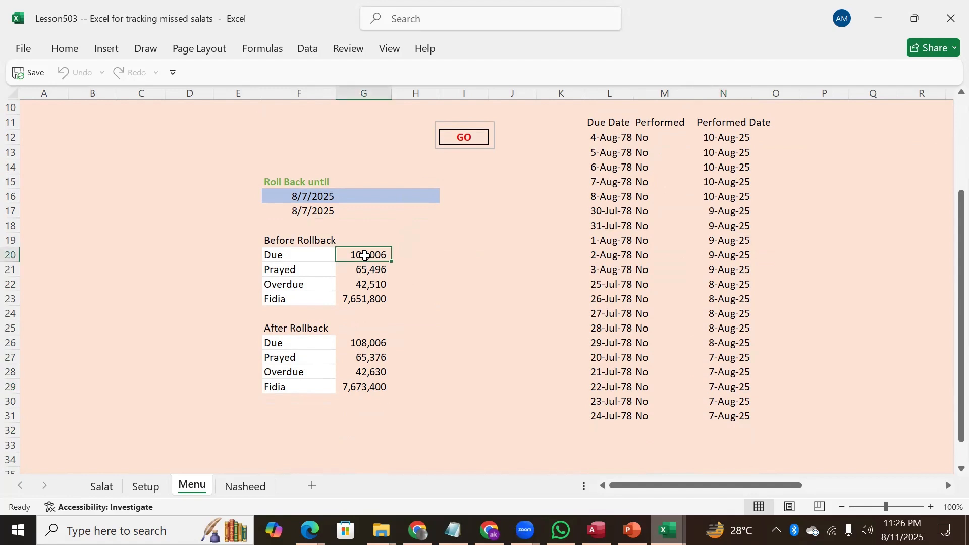
pyautogui.hotkey('shift', 'Down')
pyautogui.hotkey('shift', 'Down')
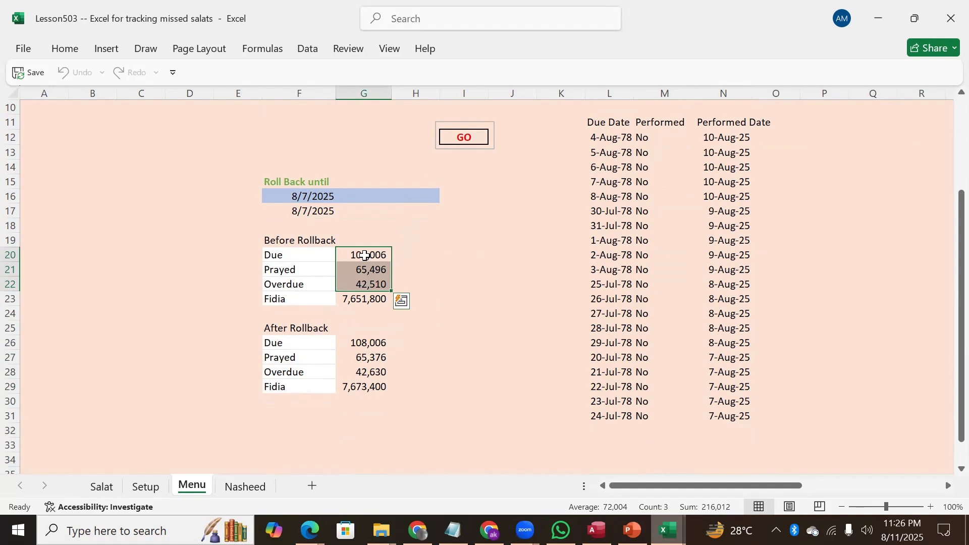
pyautogui.click(361, 372)
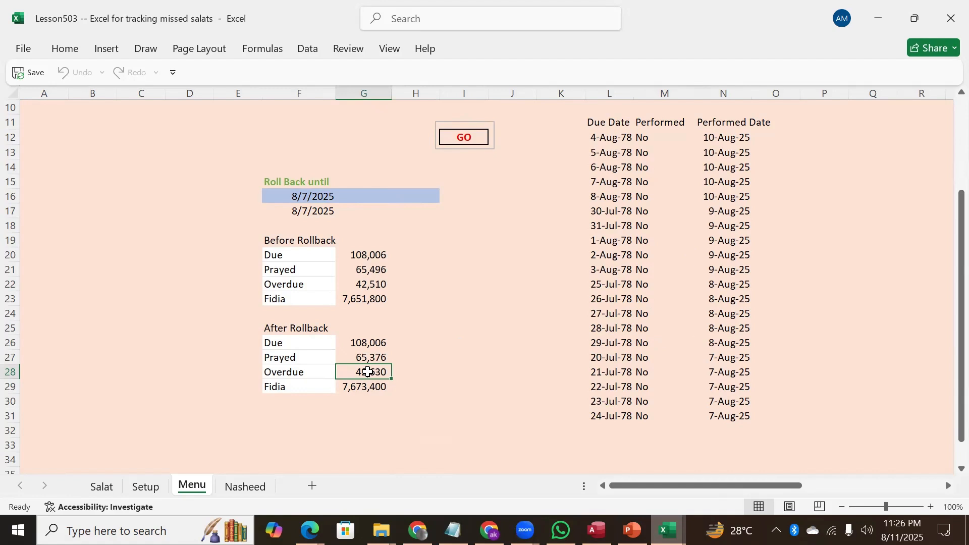
pyautogui.click(359, 343)
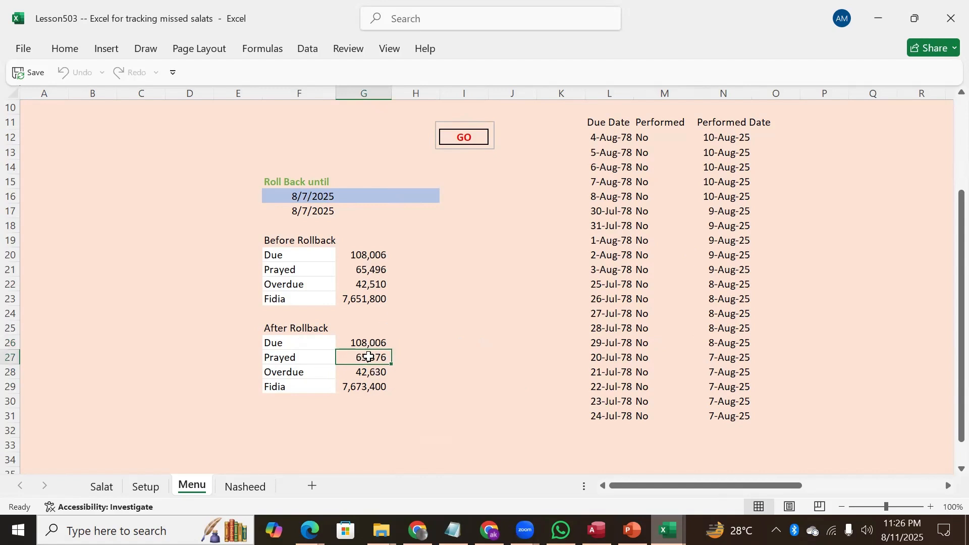
pyautogui.click(368, 357)
pyautogui.press('Left')
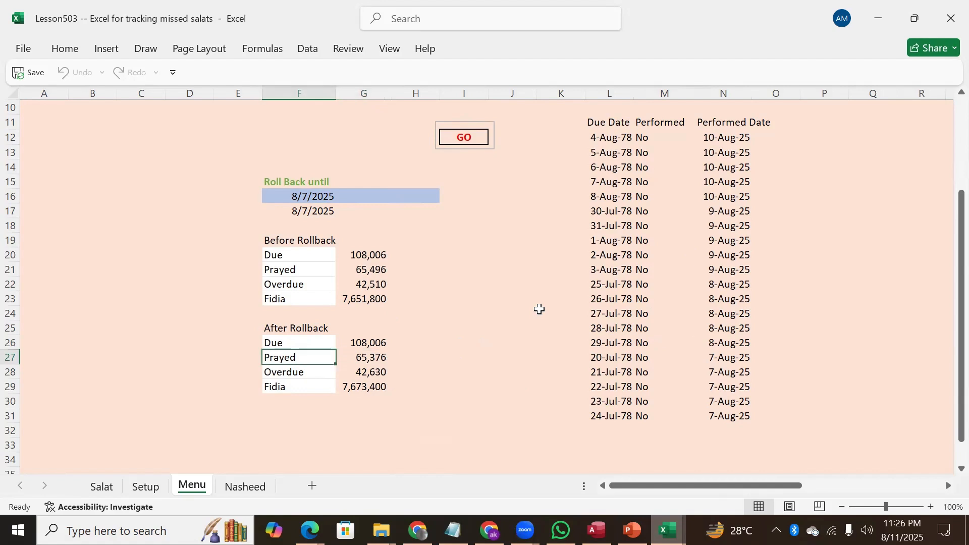
pyautogui.press('Right')
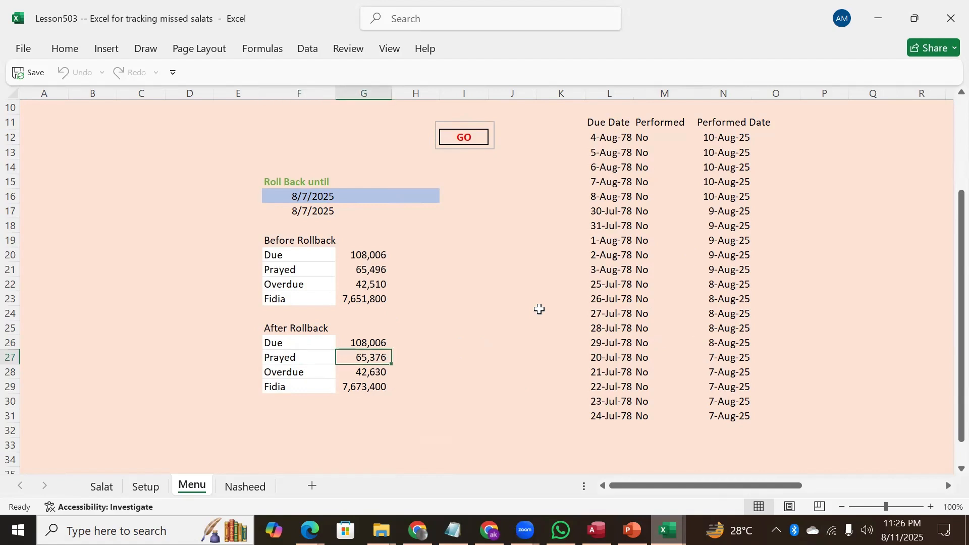
pyautogui.press('Up')
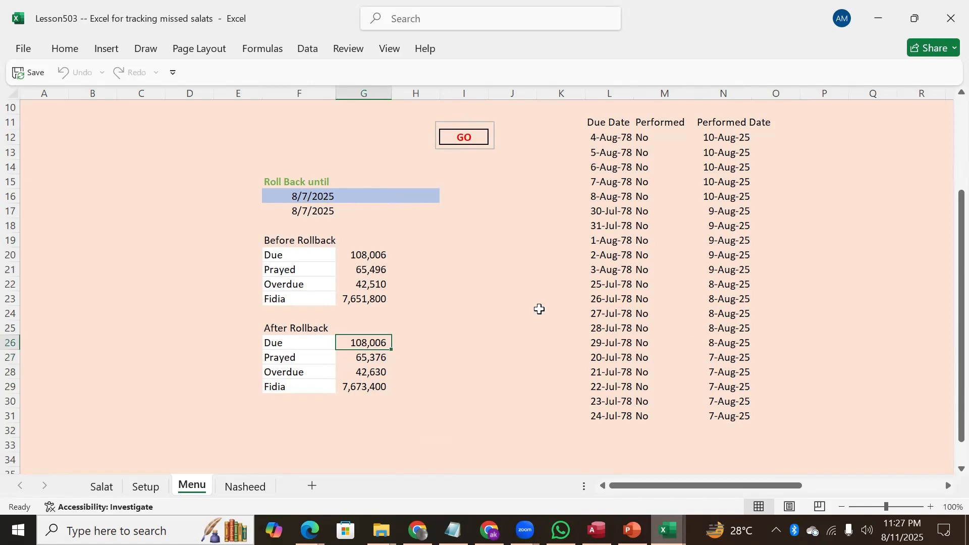
pyautogui.press('Down')
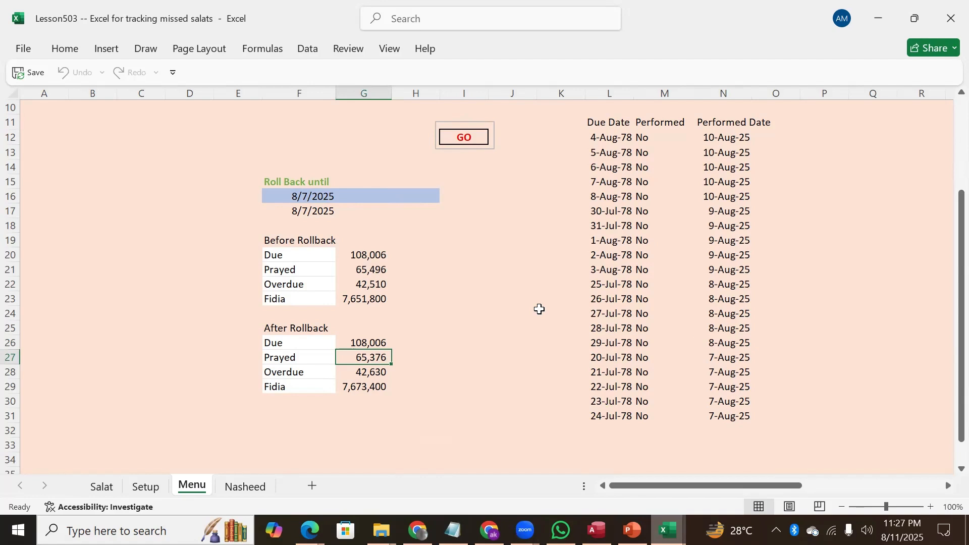
pyautogui.press('Down')
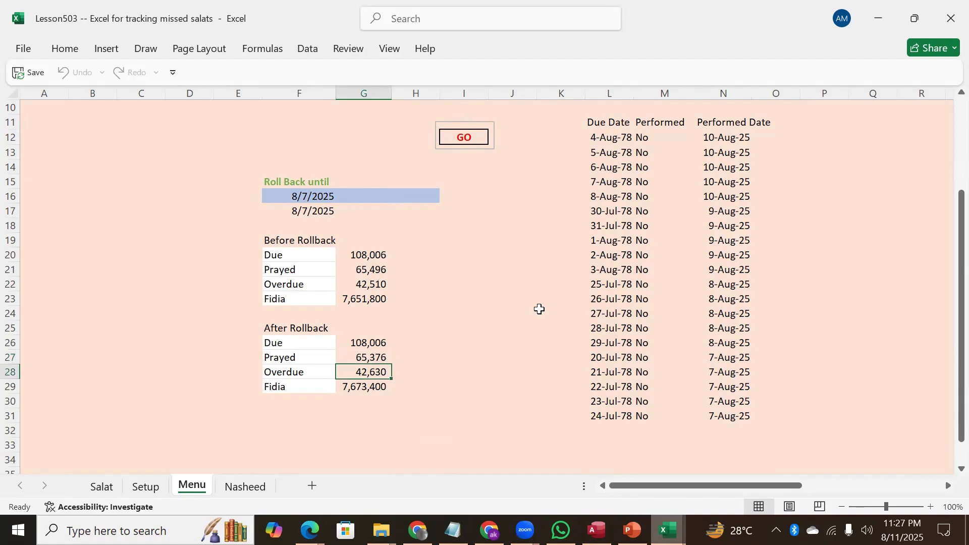
pyautogui.press('Left')
pyautogui.press('Right')
pyautogui.press('Down')
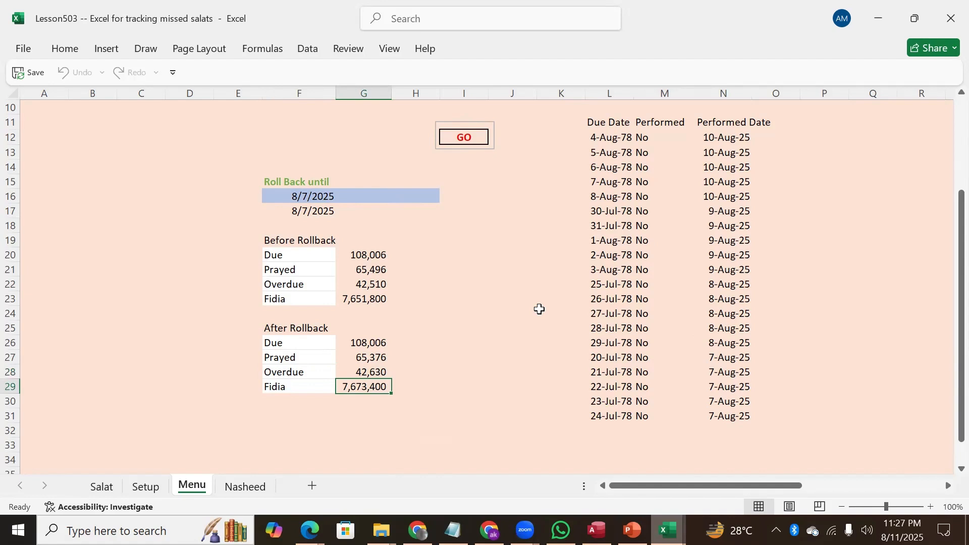
pyautogui.press('Left')
pyautogui.press('Right')
pyautogui.press('Left')
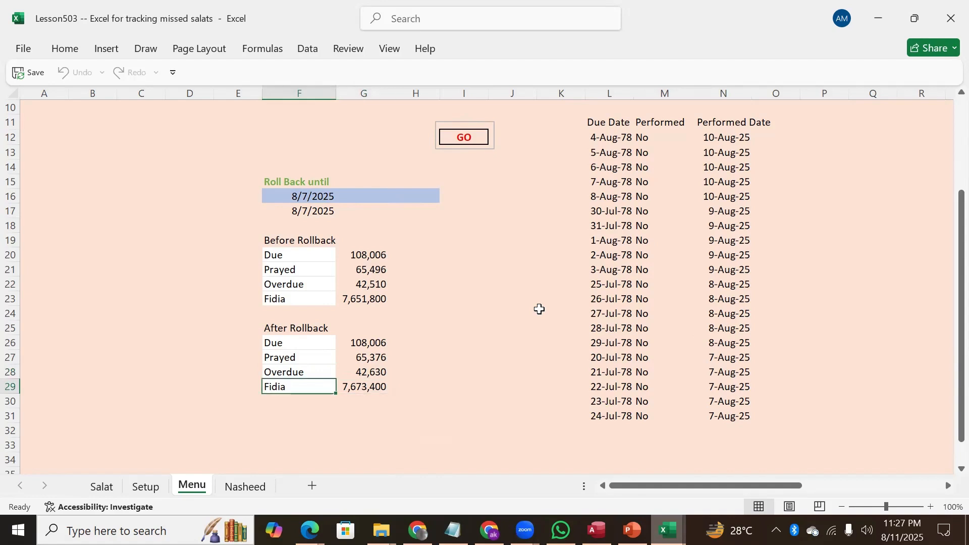
pyautogui.press('Right')
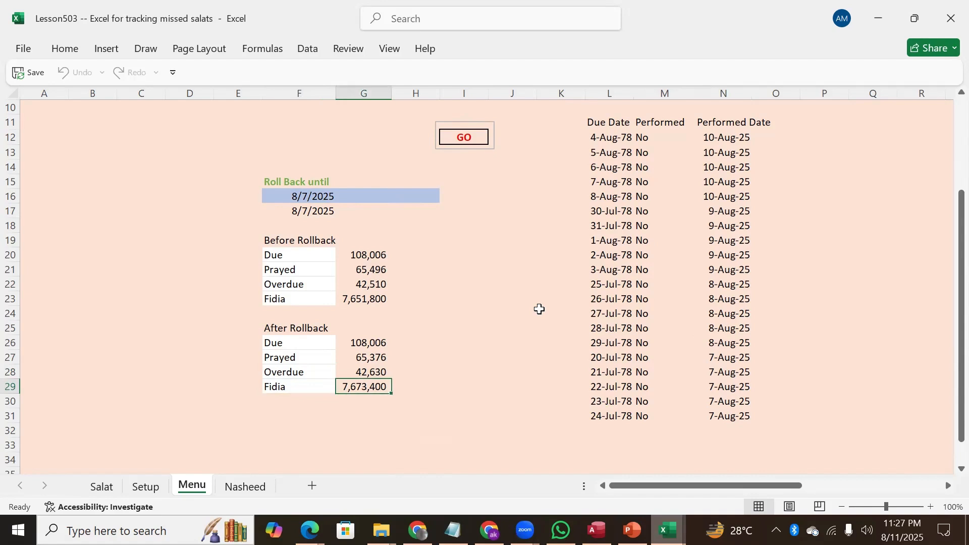
pyautogui.press('Up')
pyautogui.press('Up')
pyautogui.press('Up')
pyautogui.press('Up')
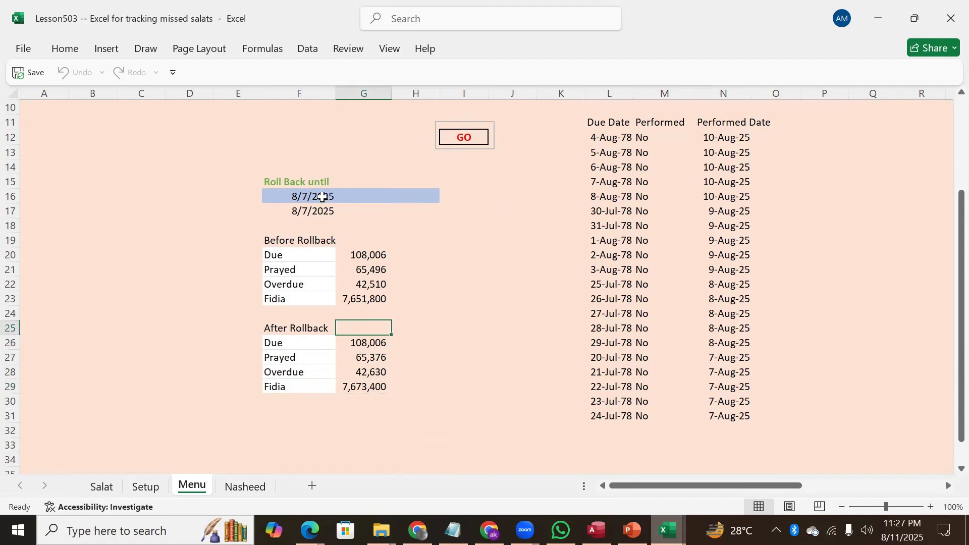
# Clear the Roll Back until date and the date in the cell directly below it (F16:F17)
pyautogui.click(323, 197)
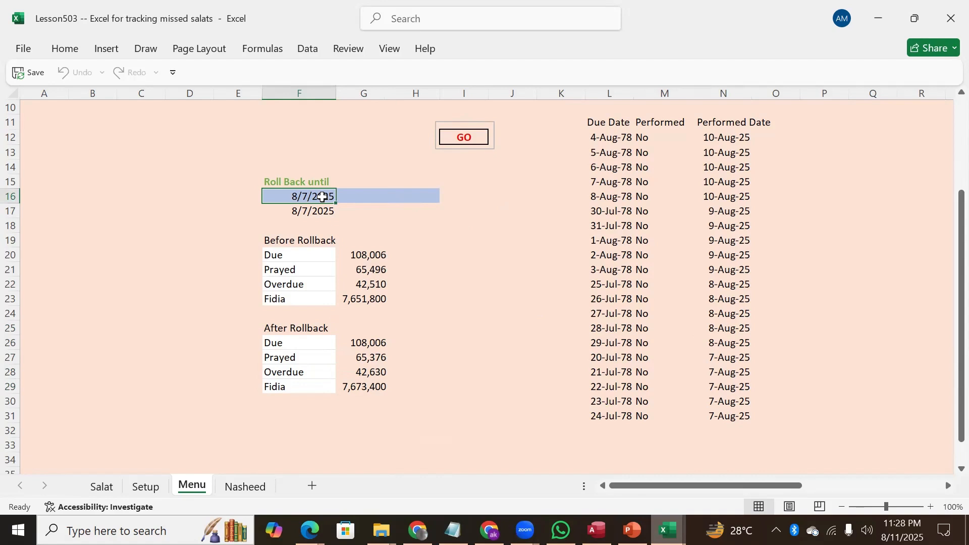
pyautogui.hotkey('shift', 'Down')
pyautogui.press('Delete')
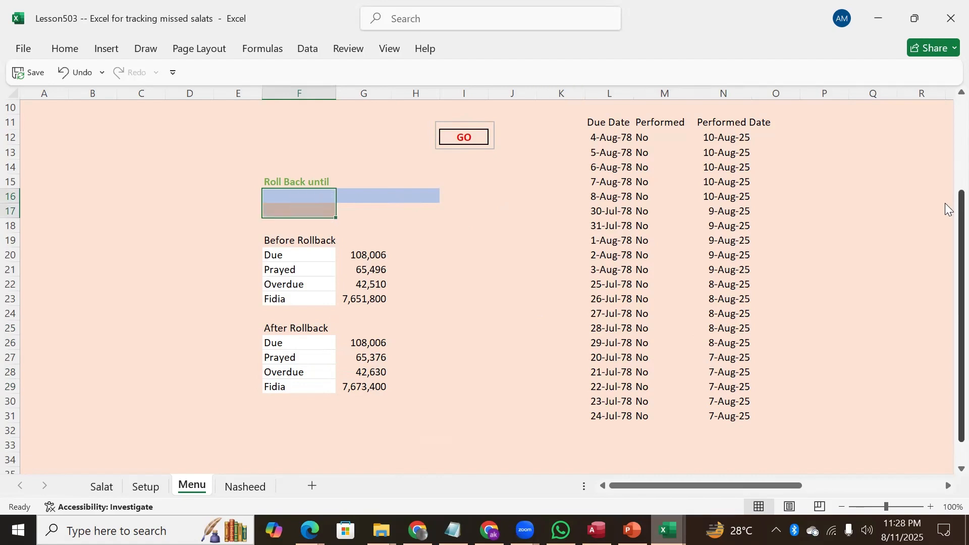
# Process the qadha entry dated 8/7/2025 and confirm adding its 5 records
pyautogui.scroll(3, 949, 96)
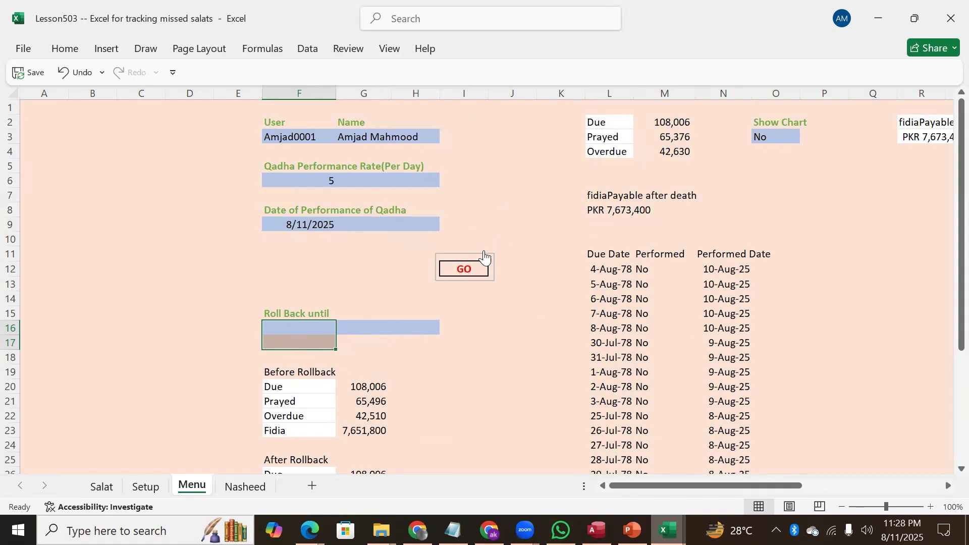
pyautogui.click(459, 268)
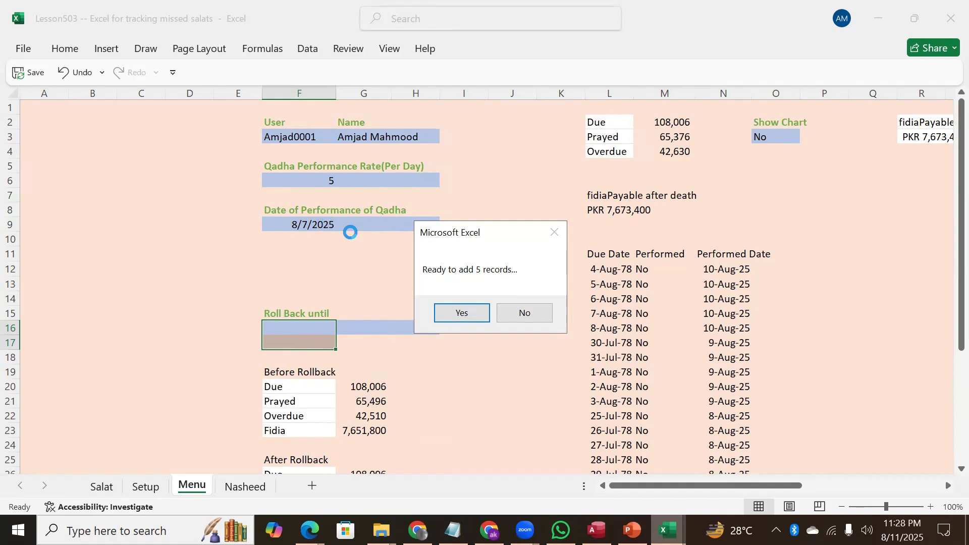
pyautogui.click(466, 312)
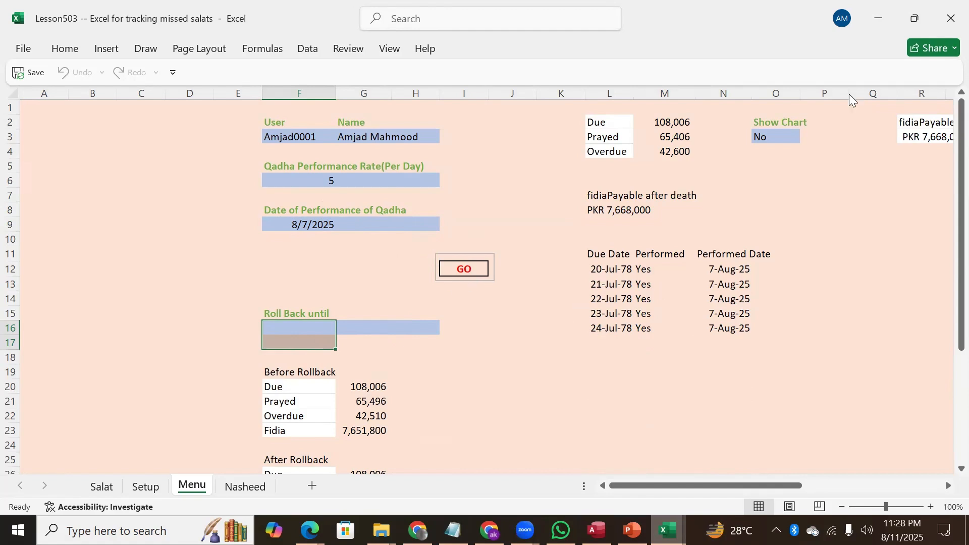
# Set Show Chart to Yes, process the qadha entry dated 8/8/2025 and confirm adding its records
pyautogui.click(763, 135)
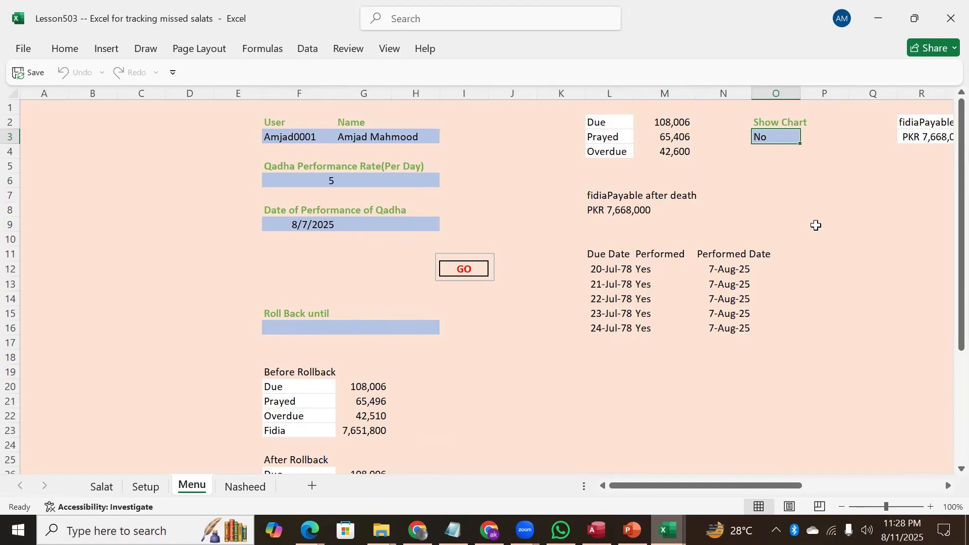
pyautogui.write('Yes')
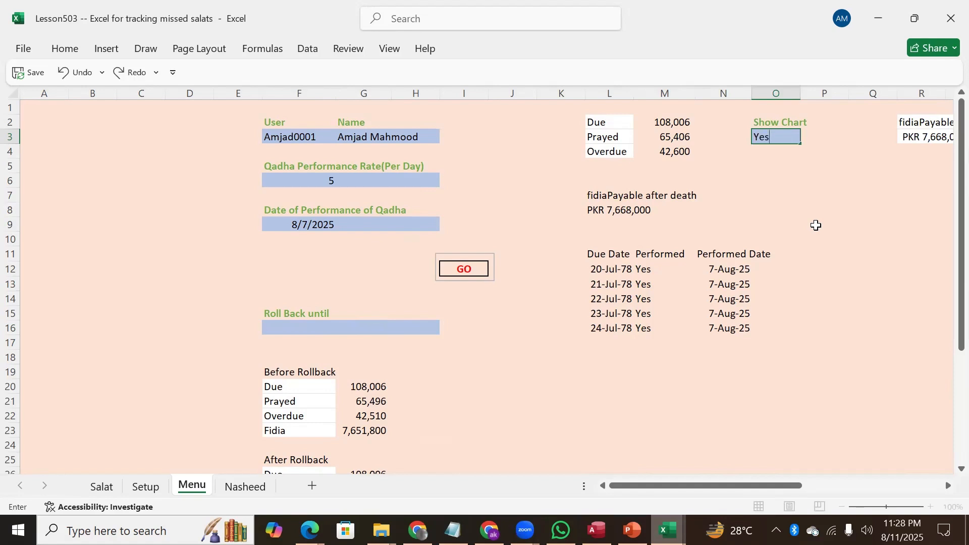
pyautogui.press('Return')
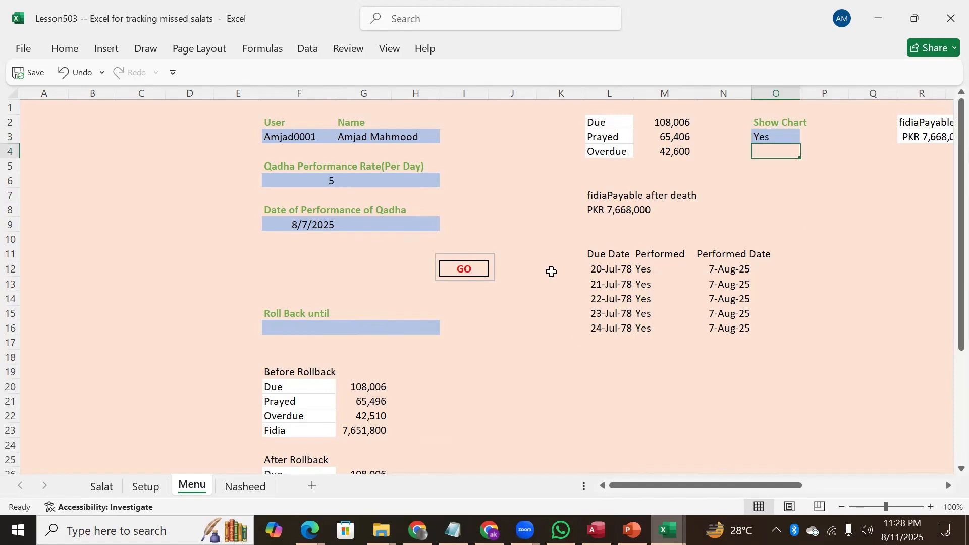
pyautogui.click(454, 272)
pyautogui.click(456, 311)
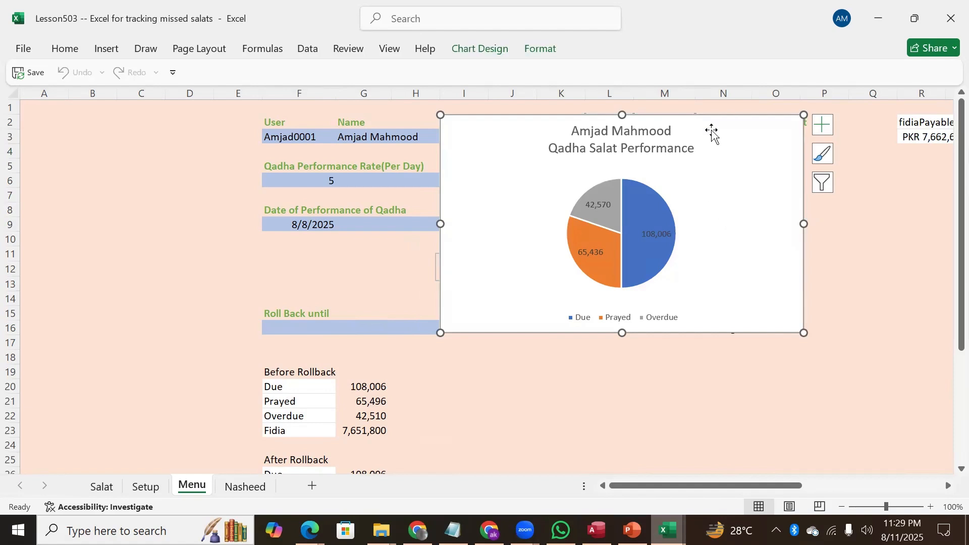
# Delete the Qadha Salat Performance pie chart and set Show Chart to No
pyautogui.press('Delete')
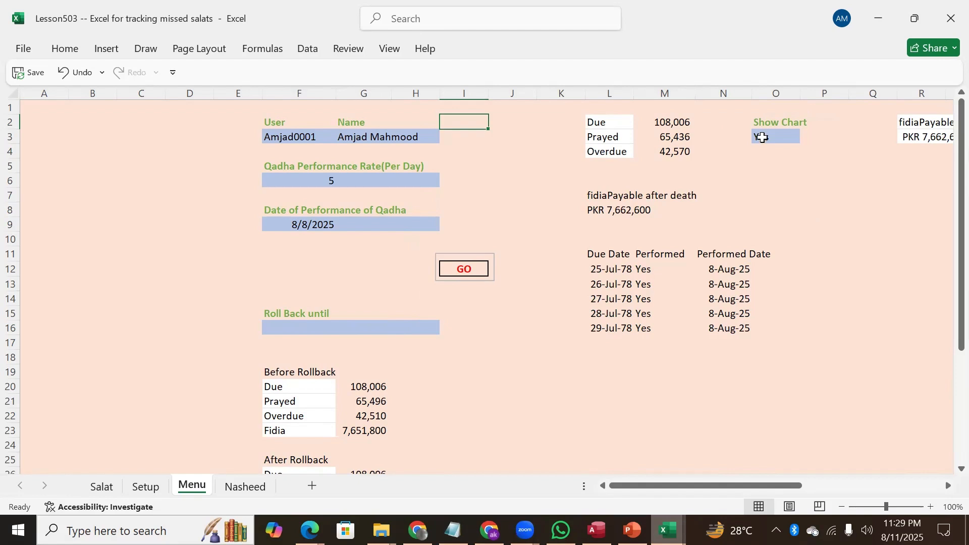
pyautogui.click(763, 137)
pyautogui.write('No')
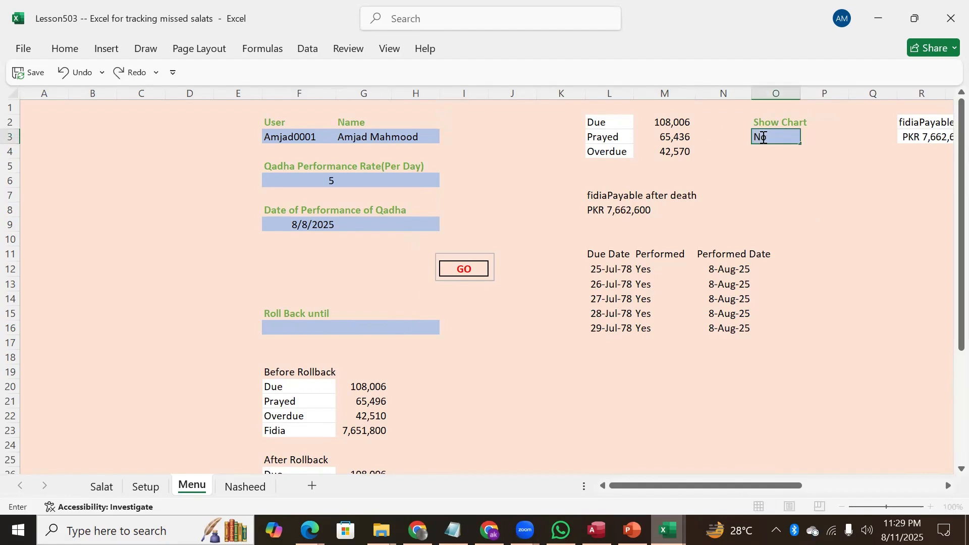
pyautogui.press('Return')
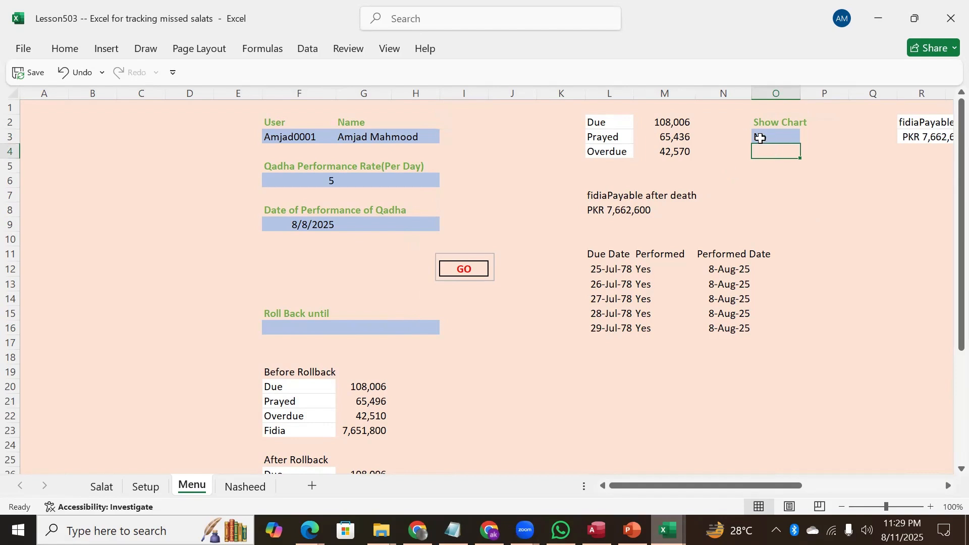
pyautogui.click(760, 138)
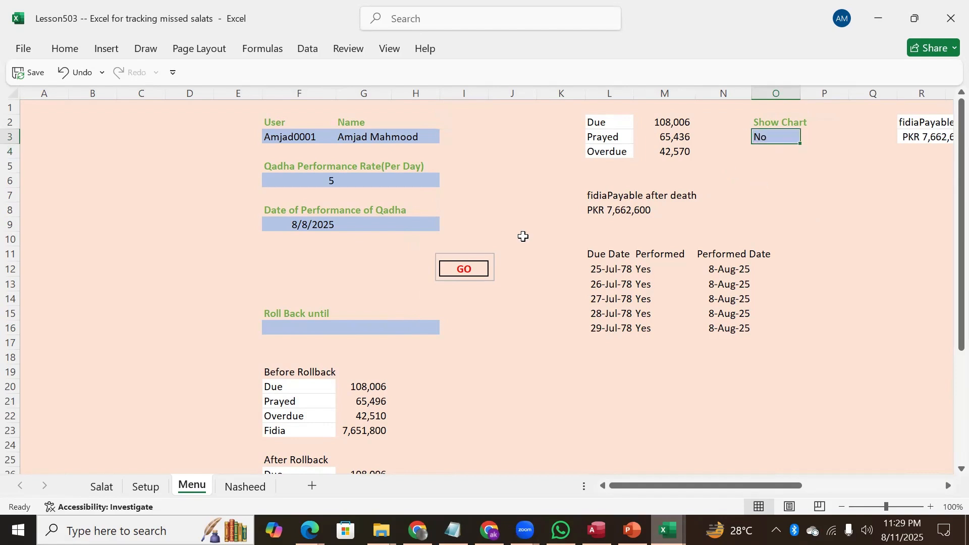
# Process the qadha entries for 8/9/2025 and 8/10/2025, confirming each, and try to process the one for 8/11/2025
pyautogui.click(473, 270)
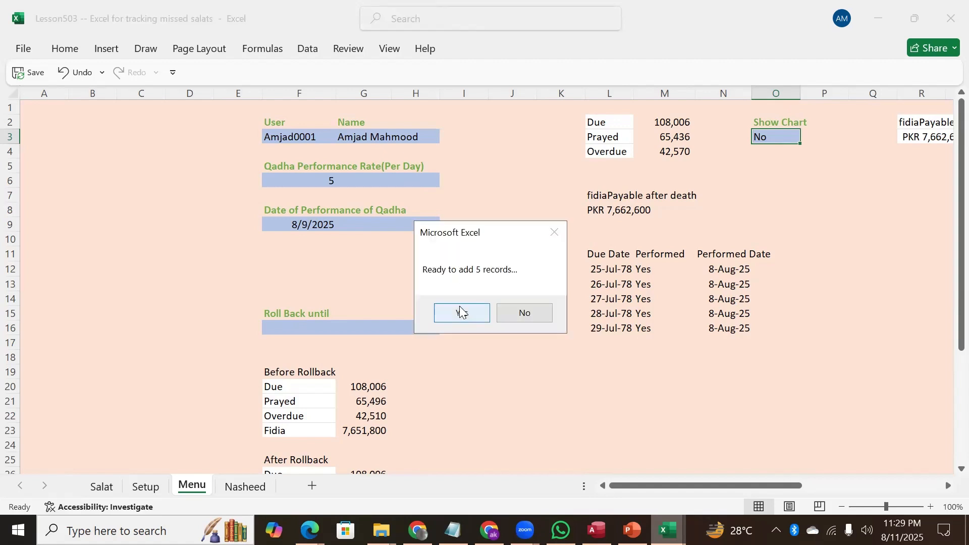
pyautogui.click(460, 313)
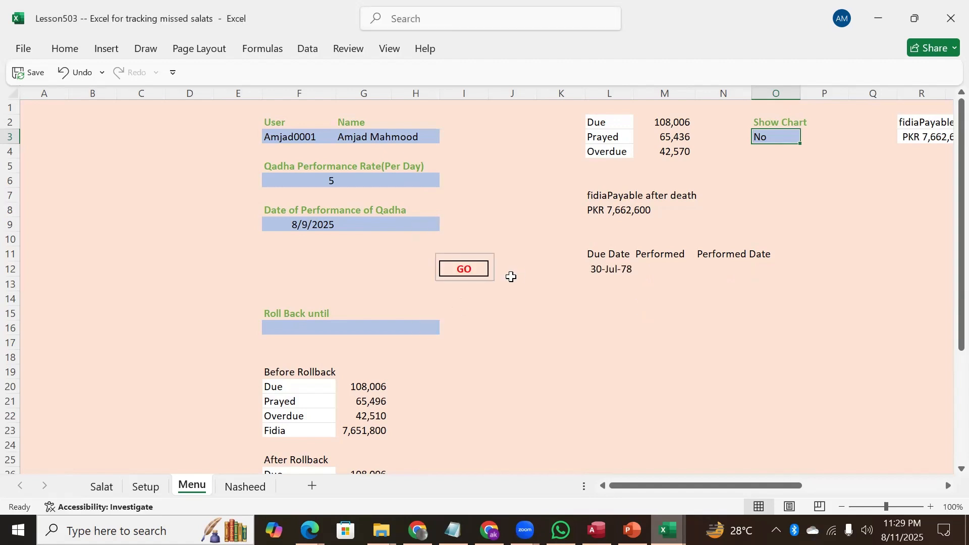
pyautogui.click(464, 275)
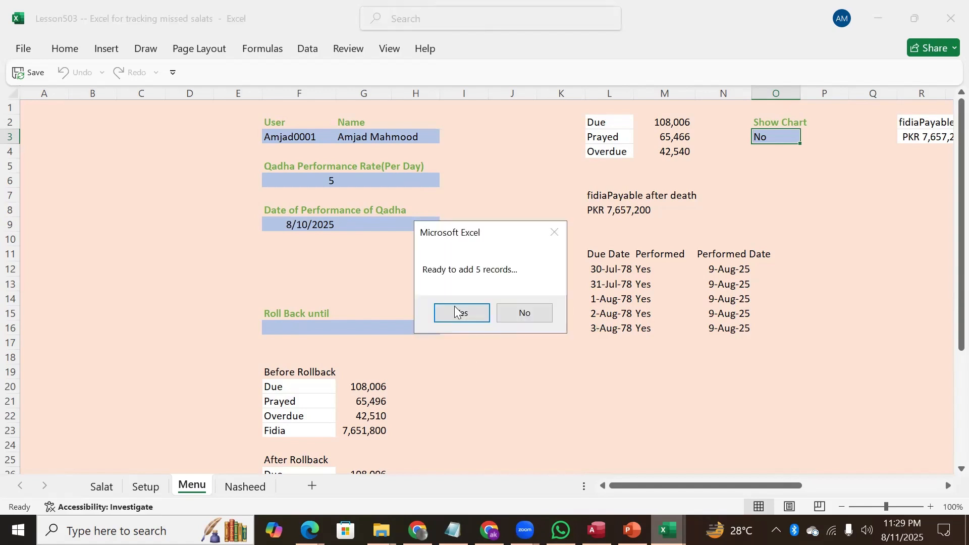
pyautogui.click(456, 315)
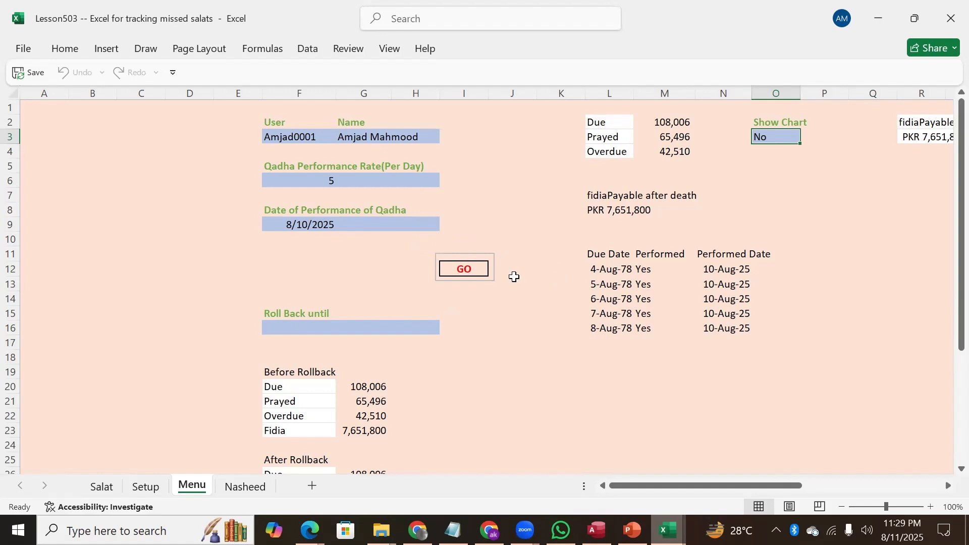
pyautogui.click(465, 272)
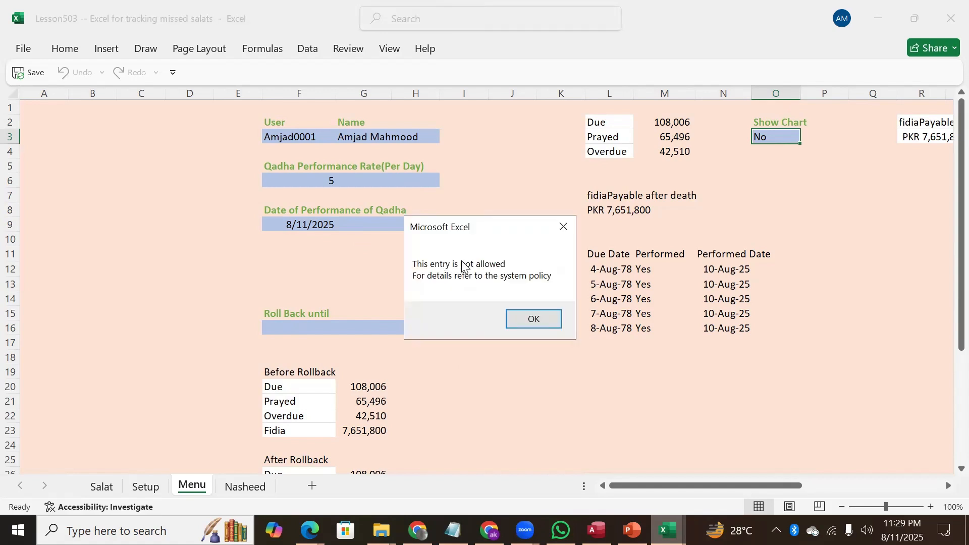
pyautogui.click(538, 319)
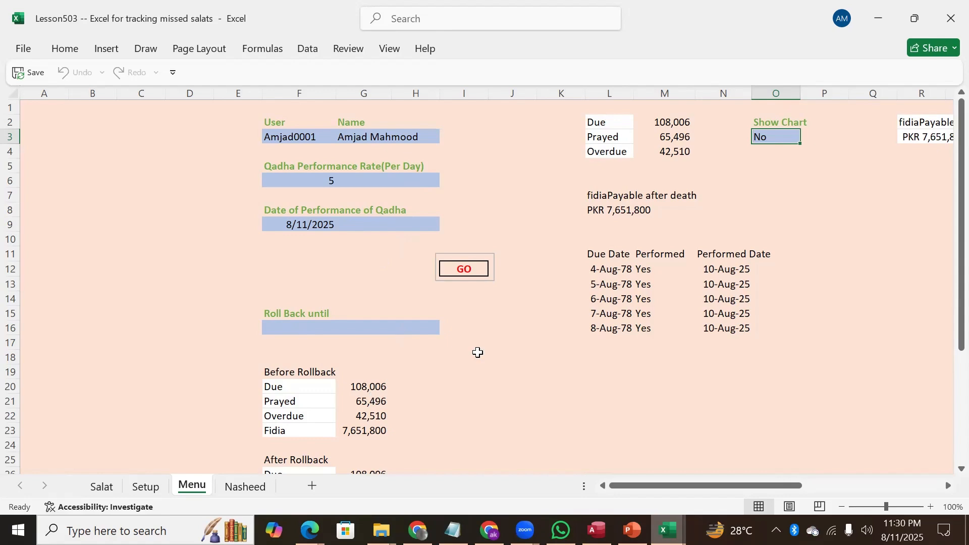
# Open the workbook's VBA code and examine the database connection and maximum due date query at the start of the TotaleSQL function
pyautogui.hotkey('alt', 'F11')
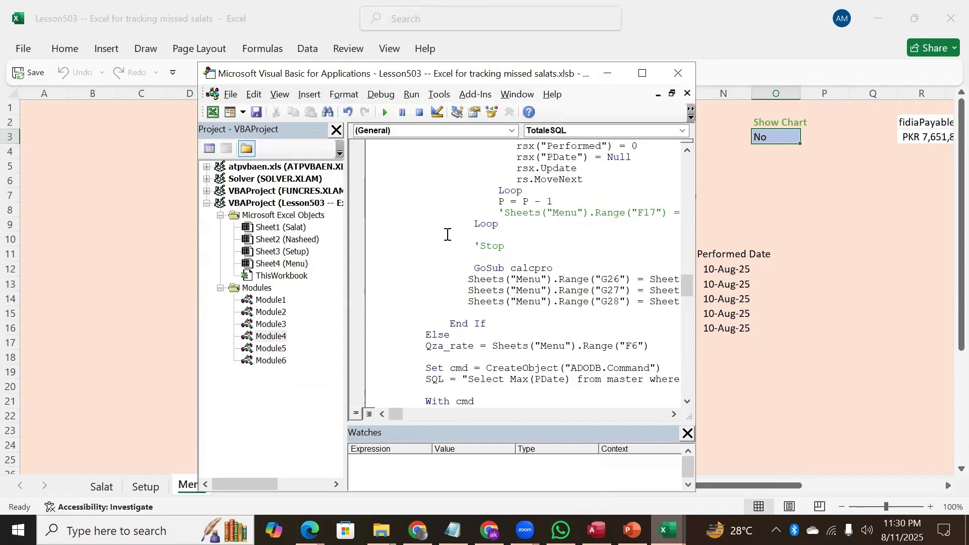
pyautogui.hotkey('ctrl', 'Up')
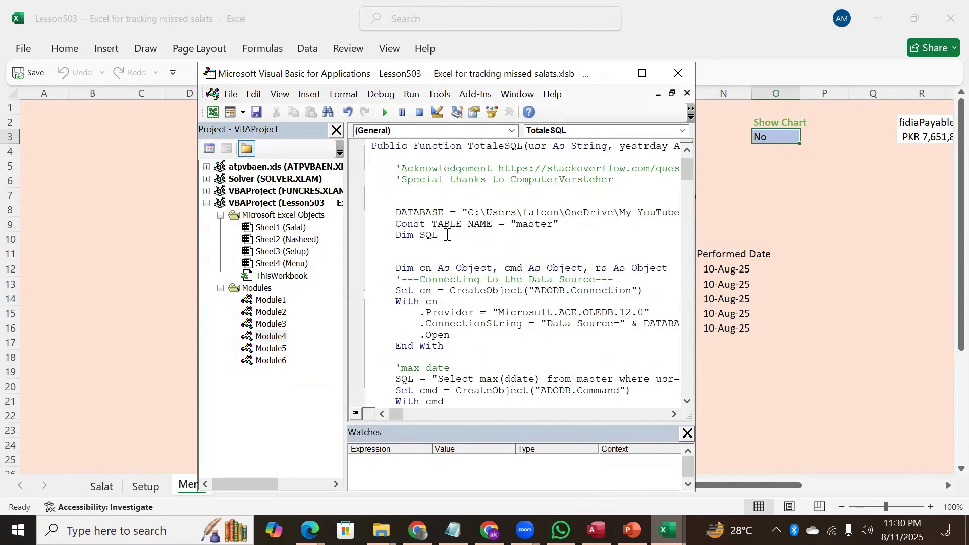
pyautogui.press('Down')
pyautogui.press('Down')
pyautogui.press('Down')
pyautogui.press('Down')
pyautogui.press('Down')
pyautogui.press('Down')
pyautogui.press('Down')
pyautogui.press('Down')
pyautogui.press('Down')
pyautogui.press('Down')
pyautogui.press('Down')
pyautogui.press('Down')
pyautogui.press('Down')
pyautogui.press('Down')
pyautogui.press('Down')
pyautogui.press('Down')
pyautogui.press('Down')
pyautogui.press('Down')
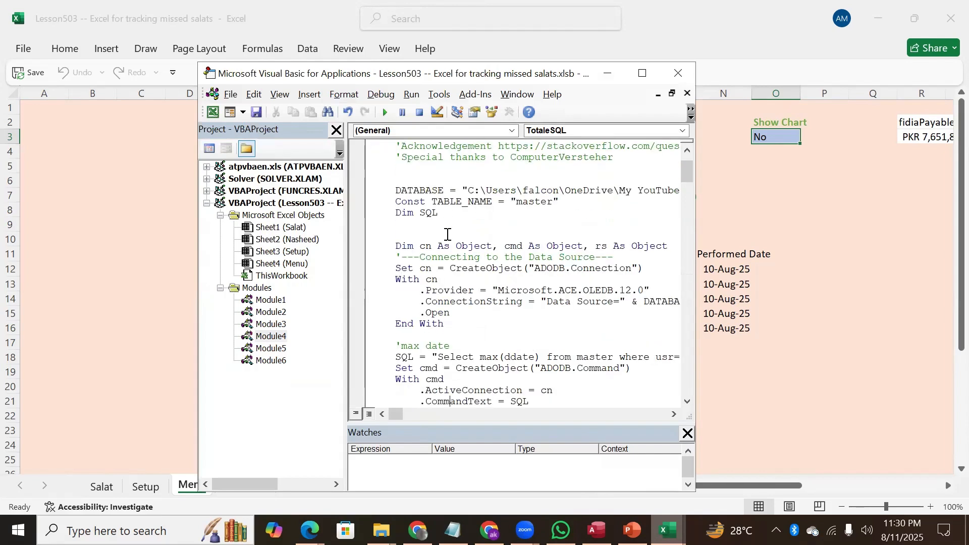
pyautogui.press('Down')
pyautogui.press('Down')
pyautogui.press('Down')
pyautogui.press('Down')
pyautogui.press('Down')
pyautogui.press('Down')
pyautogui.press('Down')
pyautogui.press('Down')
pyautogui.press('Down')
pyautogui.press('Down')
pyautogui.press('Down')
pyautogui.press('Down')
pyautogui.press('Down')
pyautogui.press('Down')
pyautogui.press('Down')
pyautogui.press('Down')
pyautogui.press('Down')
pyautogui.scroll(-1, 447, 235)
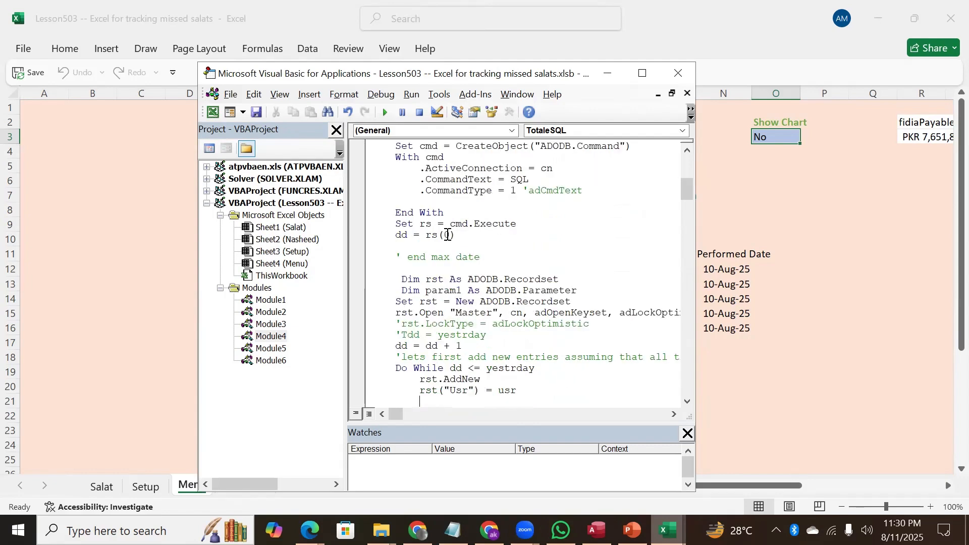
# Examine the loop that adds new master records and the rollback branch that depends on cell F16
pyautogui.scroll(-3, 448, 235)
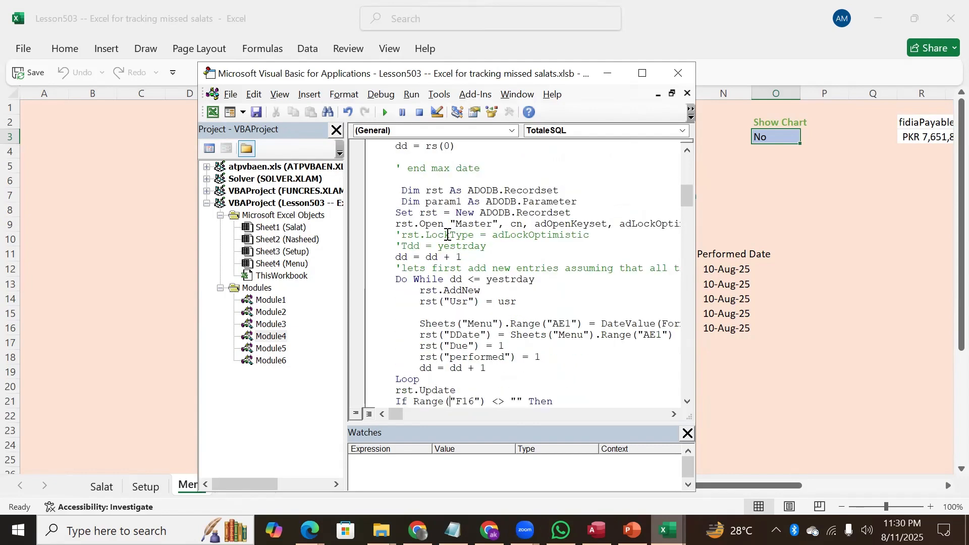
pyautogui.scroll(-4, 447, 234)
pyautogui.scroll(-2, 447, 235)
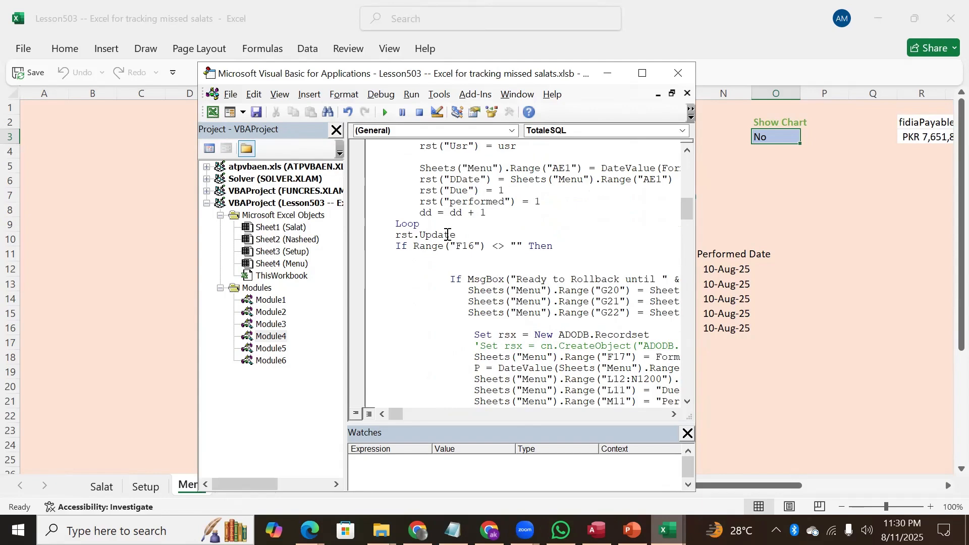
pyautogui.scroll(-1, 447, 235)
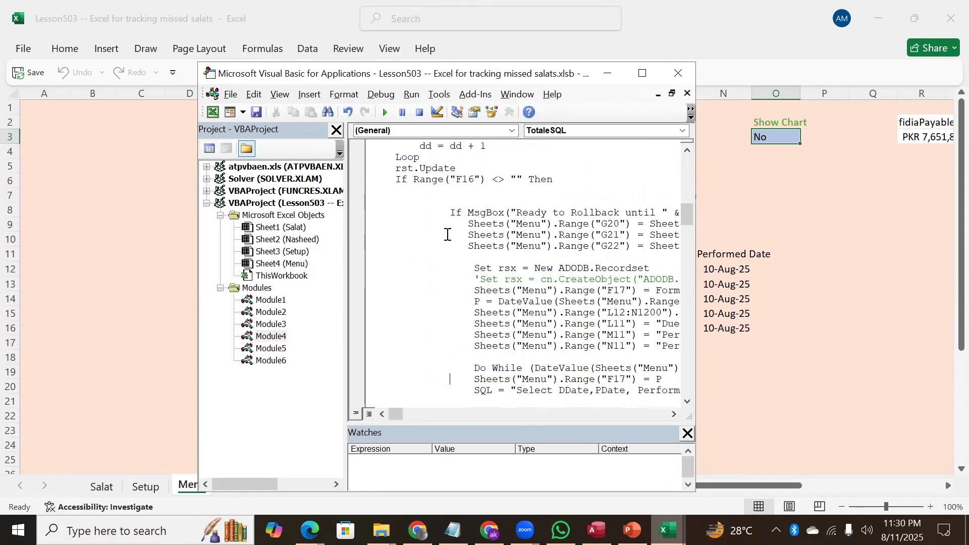
pyautogui.scroll(-1, 447, 235)
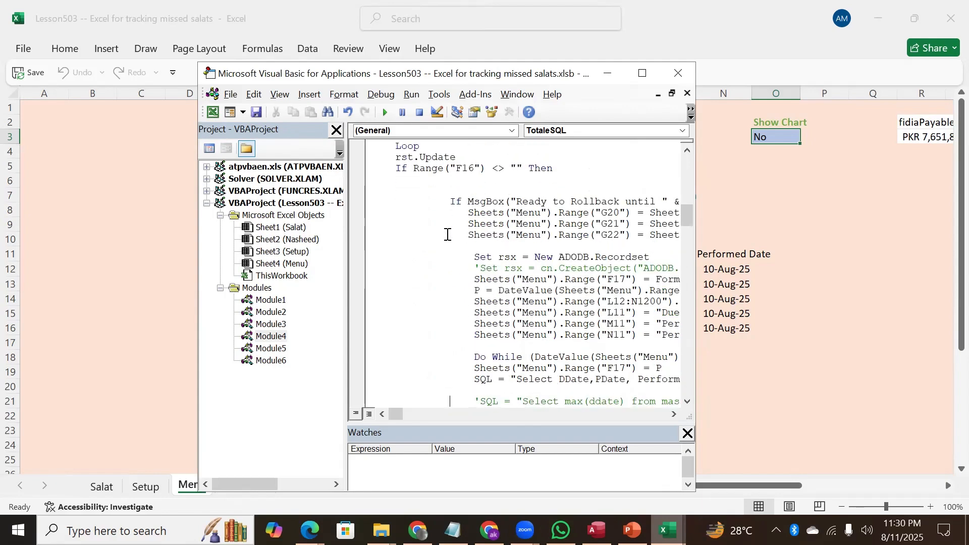
# Review the rollback's SQL selection and the ADODB command and date parameter that execute it
pyautogui.scroll(-5, 447, 235)
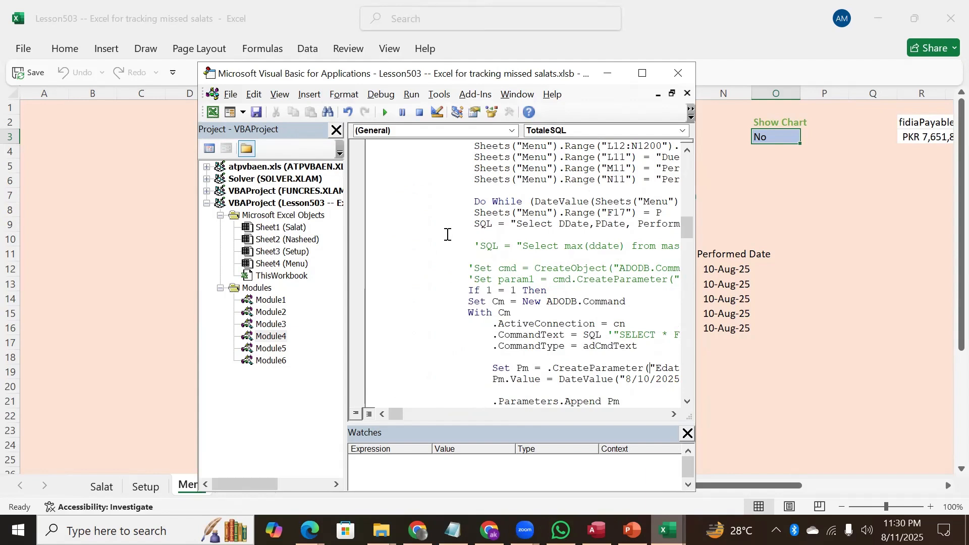
pyautogui.press('Right')
pyautogui.press('Right')
pyautogui.press('Right')
pyautogui.press('Right')
pyautogui.press('Right')
pyautogui.press('Right')
pyautogui.press('Right')
pyautogui.press('Right')
pyautogui.press('Right')
pyautogui.press('Right')
pyautogui.press('Right')
pyautogui.press('Right')
pyautogui.press('Right')
pyautogui.press('Right')
pyautogui.press('Right')
pyautogui.press('Right')
pyautogui.press('Right')
pyautogui.press('Right')
pyautogui.press('Down')
pyautogui.press('Down')
pyautogui.press('Down')
pyautogui.press('Down')
pyautogui.press('Down')
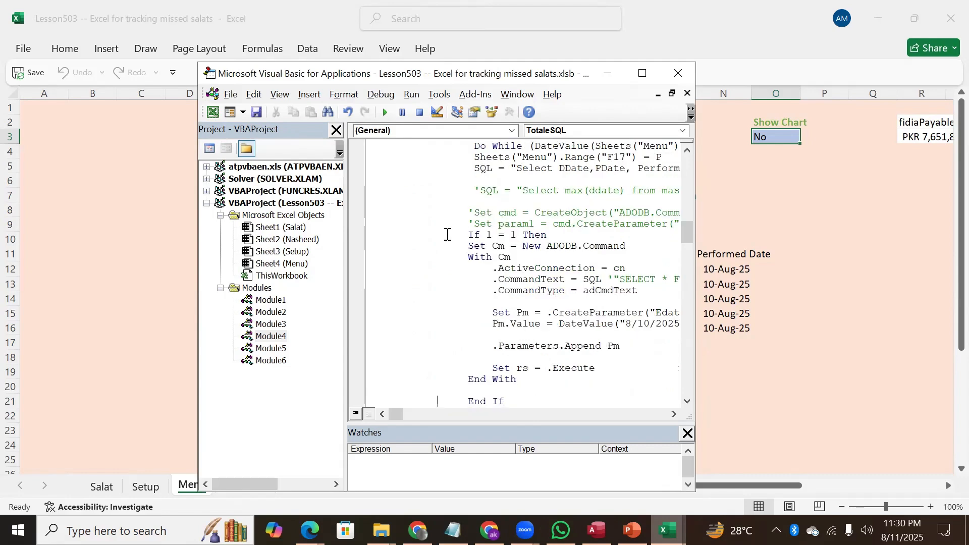
pyautogui.press('Up')
pyautogui.press('Up')
pyautogui.press('Up')
pyautogui.scroll(-6, 447, 234)
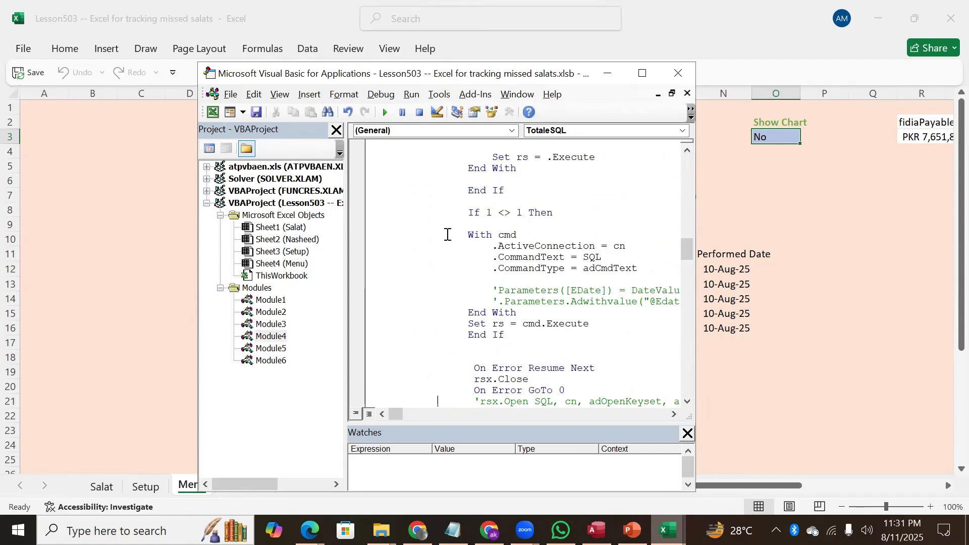
# Read the rollback loop that resets the Performed and PDate fields of each record and steps the date back
pyautogui.press('Down')
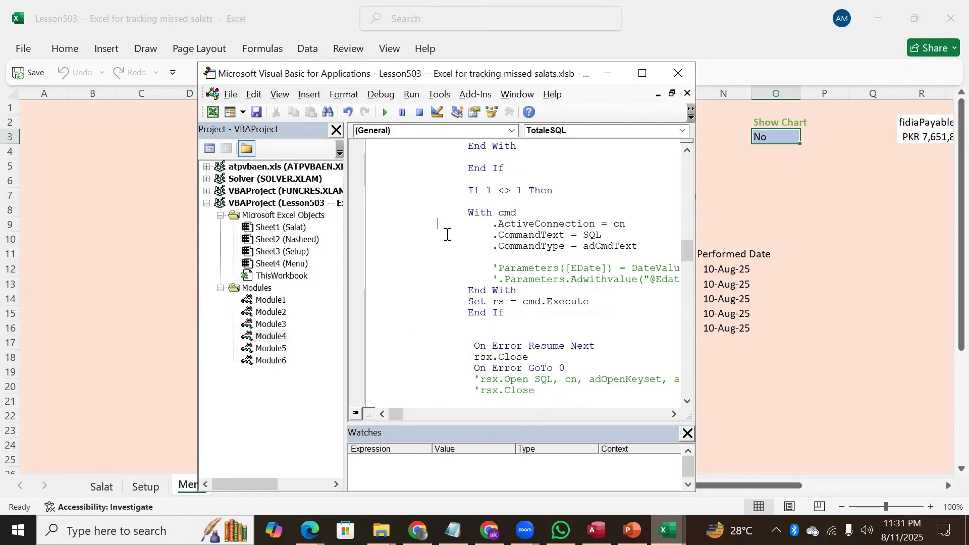
pyautogui.press('Down')
pyautogui.press('Down')
pyautogui.press('Down')
pyautogui.press('Down')
pyautogui.press('Down')
pyautogui.press('Down')
pyautogui.press('Down')
pyautogui.press('Down')
pyautogui.press('Down')
pyautogui.press('Down')
pyautogui.press('Down')
pyautogui.press('Down')
pyautogui.press('Down')
pyautogui.press('Down')
pyautogui.press('Down')
pyautogui.press('Down')
pyautogui.press('Down')
pyautogui.press('Down')
pyautogui.press('Down')
pyautogui.press('Down')
pyautogui.press('Down')
pyautogui.press('Down')
pyautogui.press('Down')
pyautogui.press('Down')
pyautogui.press('Down')
pyautogui.press('Down')
pyautogui.press('Down')
pyautogui.press('Down')
pyautogui.press('Down')
pyautogui.press('Down')
pyautogui.press('Down')
pyautogui.press('Down')
pyautogui.press('Down')
pyautogui.press('Down')
pyautogui.press('Down')
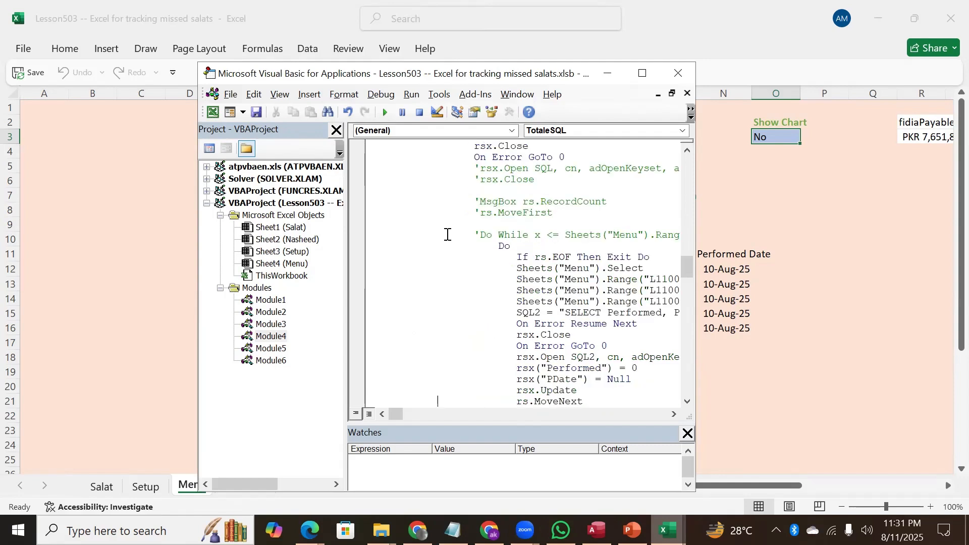
pyautogui.press('Down')
pyautogui.press('Down')
pyautogui.press('Down')
pyautogui.press('Down')
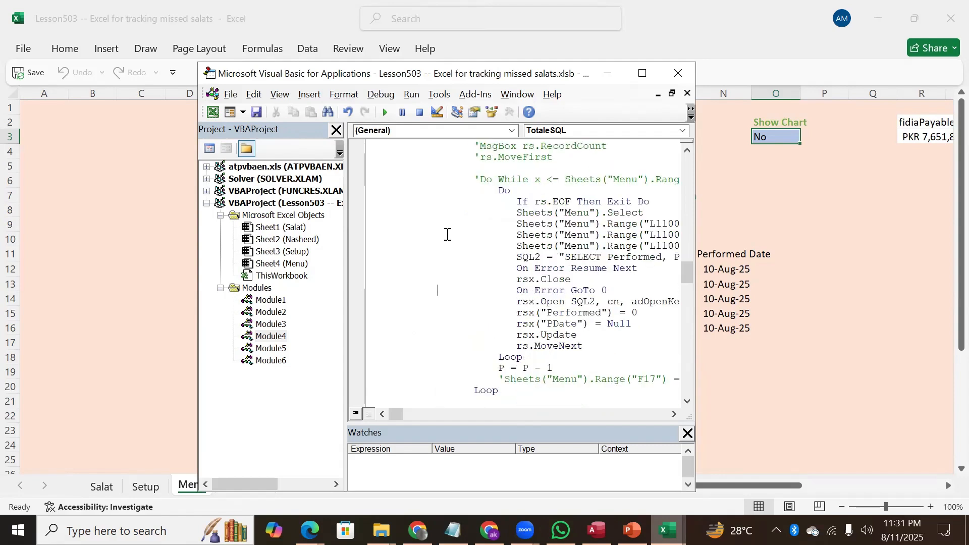